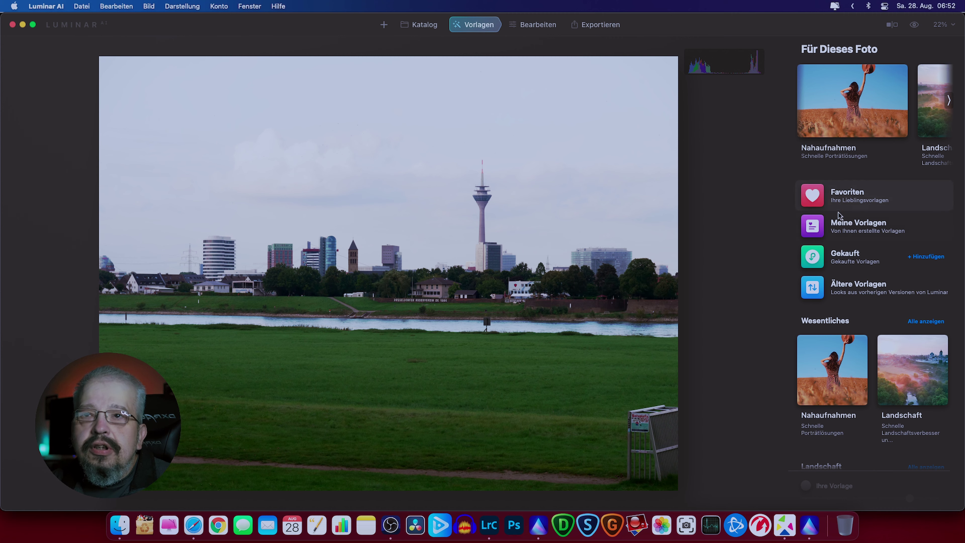
# Move to the Bearbeiten tools, look at Optik, and bring up Enhance AI for the skyline
pyautogui.click(534, 27)
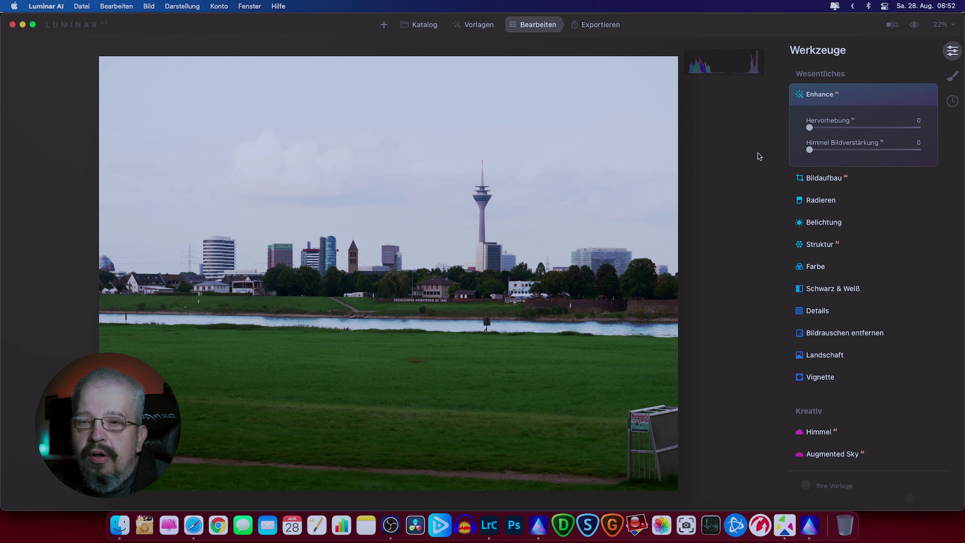
pyautogui.scroll(-10, 907, 253)
pyautogui.scroll(-5, 907, 253)
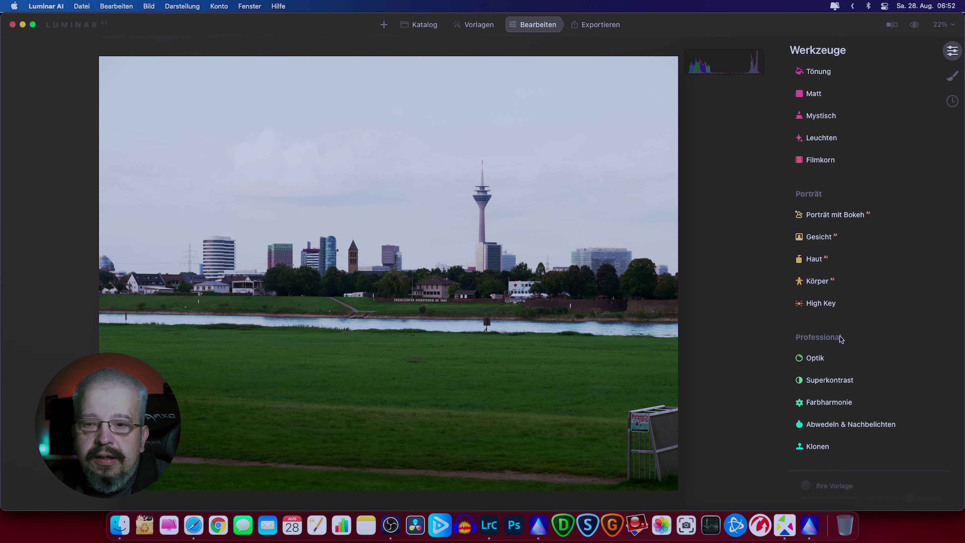
pyautogui.click(819, 359)
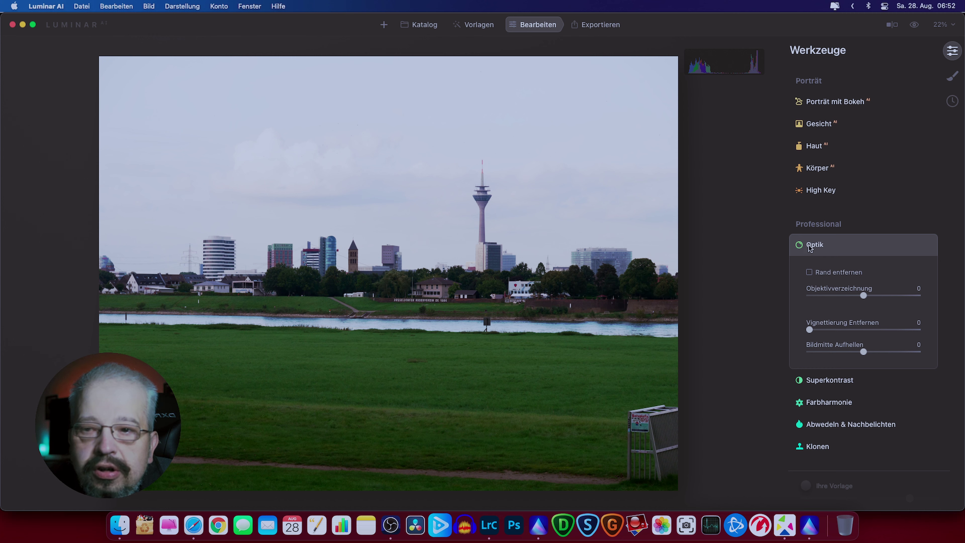
pyautogui.click(808, 245)
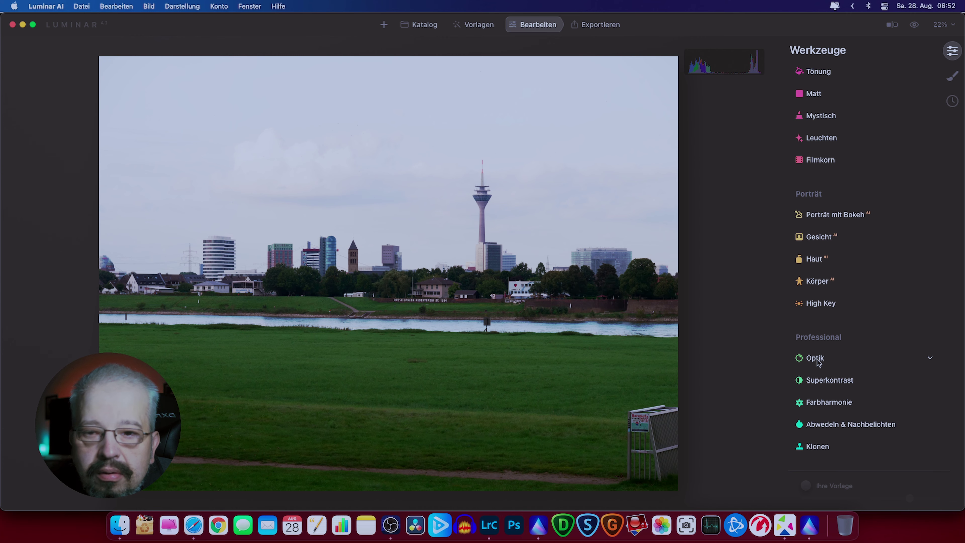
pyautogui.click(929, 359)
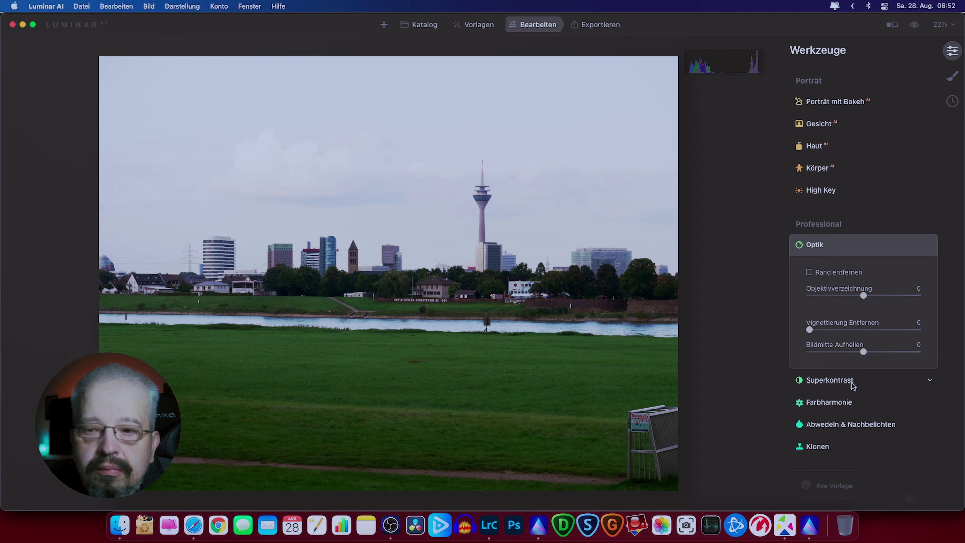
pyautogui.scroll(5, 893, 271)
pyautogui.scroll(5, 894, 276)
pyautogui.scroll(3, 894, 274)
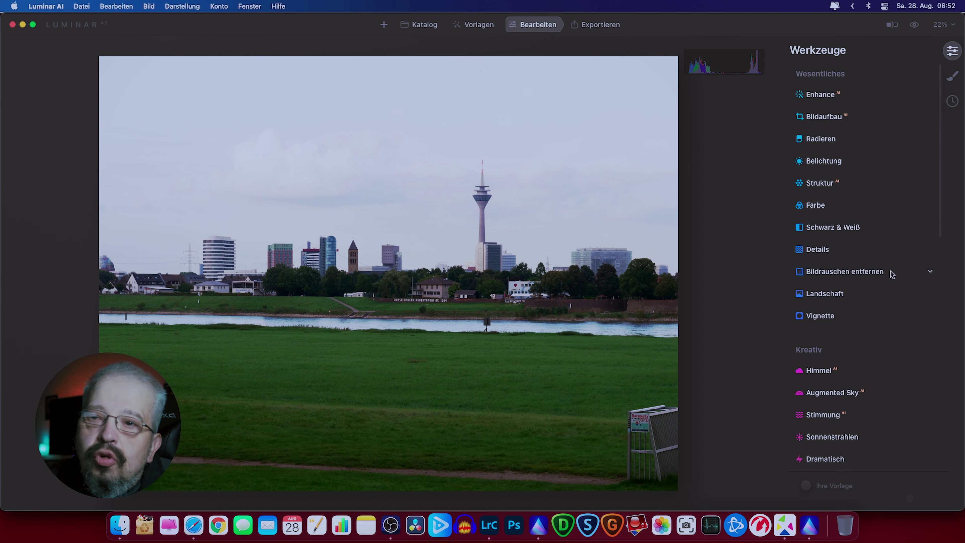
pyautogui.click(833, 94)
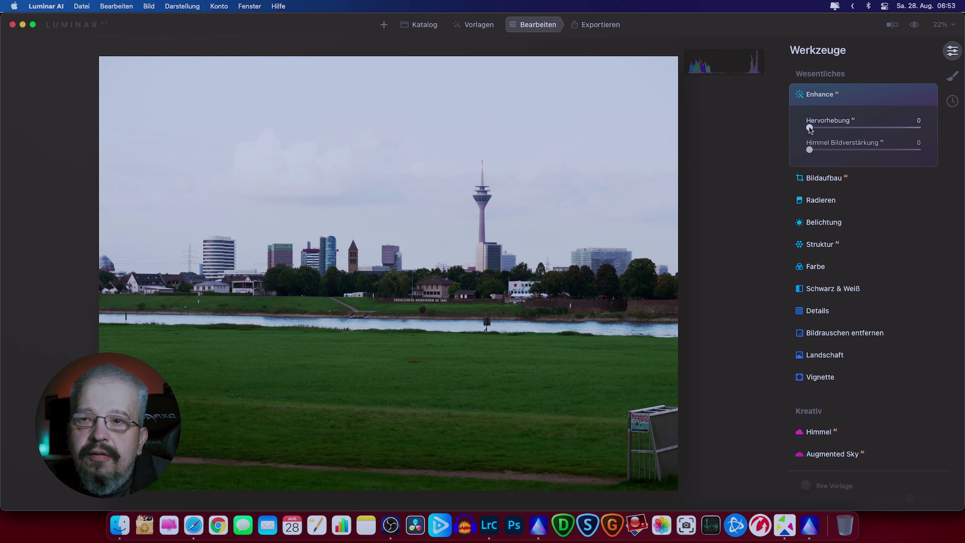
# Set Enhance AI Hervorhebung to 50 and Himmel Bildverstärkung to 75
pyautogui.moveTo(810, 129)
pyautogui.mouseDown()
pyautogui.moveTo(896, 126)
pyautogui.moveTo(855, 125)
pyautogui.moveTo(868, 124)
pyautogui.mouseUp()
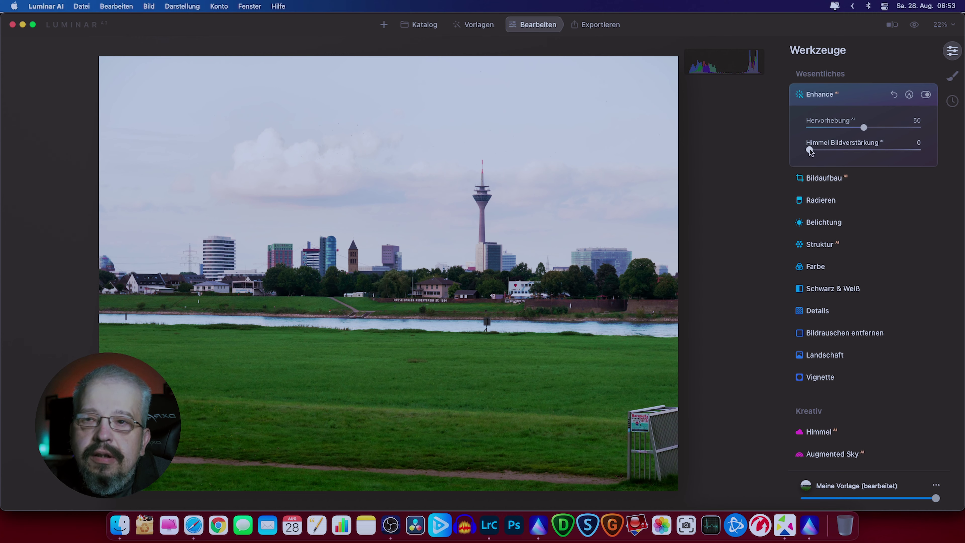
pyautogui.moveTo(813, 152); pyautogui.dragTo(904, 157)
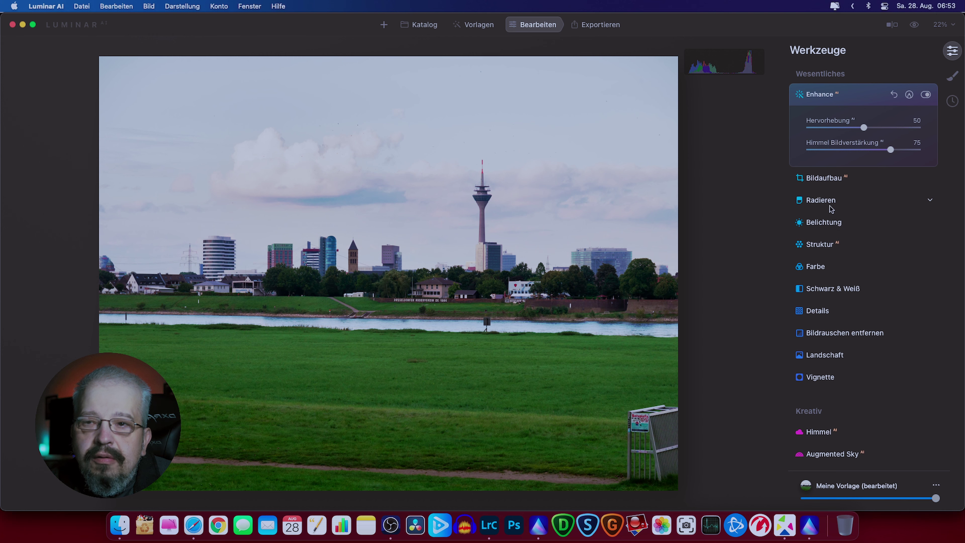
pyautogui.click(832, 223)
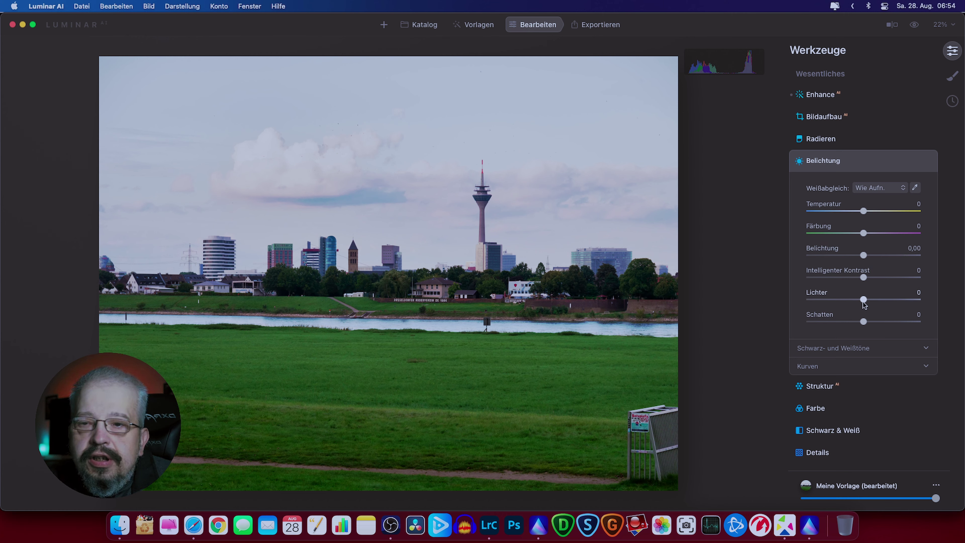
# Set Belichtung Lichter -65, Schatten 25, Intelligenter Kontrast 30 and Temperatur -10
pyautogui.moveTo(863, 303); pyautogui.dragTo(860, 301)
pyautogui.moveTo(848, 301); pyautogui.dragTo(823, 298)
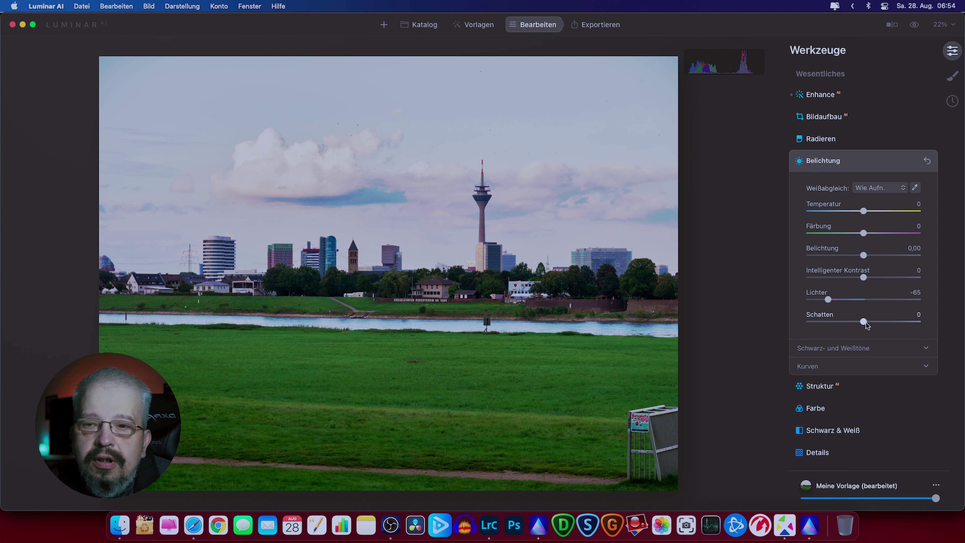
pyautogui.moveTo(864, 323); pyautogui.dragTo(879, 321)
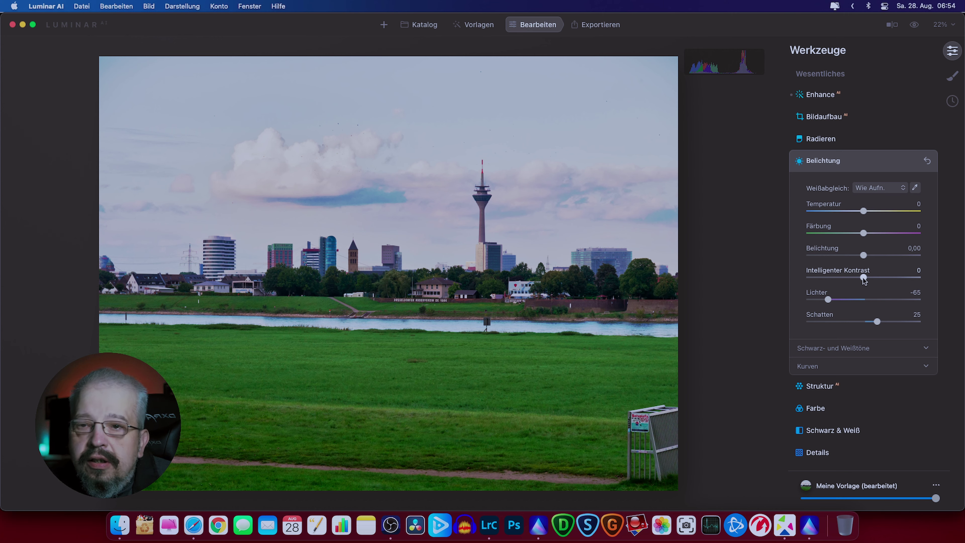
pyautogui.moveTo(864, 278)
pyautogui.mouseDown()
pyautogui.moveTo(880, 278)
pyautogui.moveTo(835, 278)
pyautogui.moveTo(903, 283)
pyautogui.moveTo(819, 281)
pyautogui.moveTo(881, 285)
pyautogui.mouseUp()
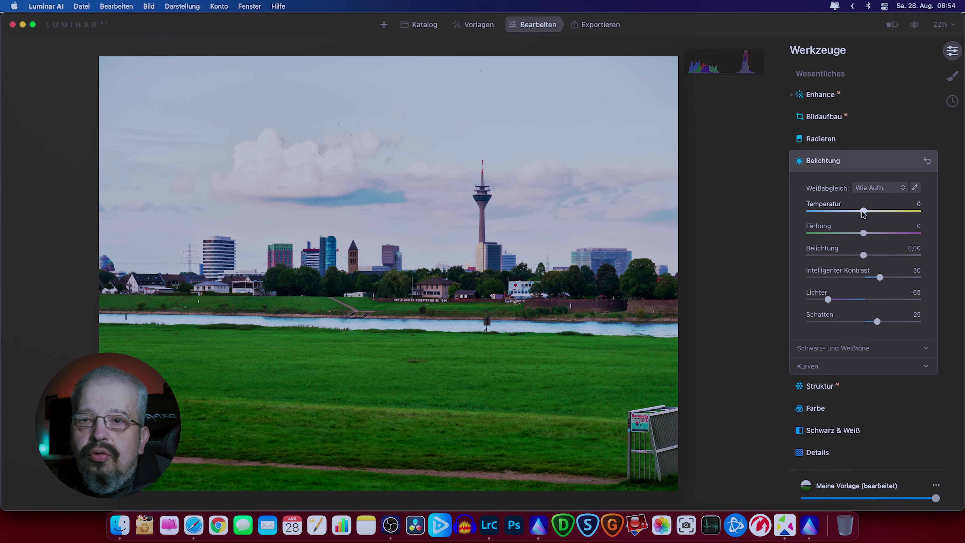
pyautogui.moveTo(863, 211); pyautogui.dragTo(857, 213)
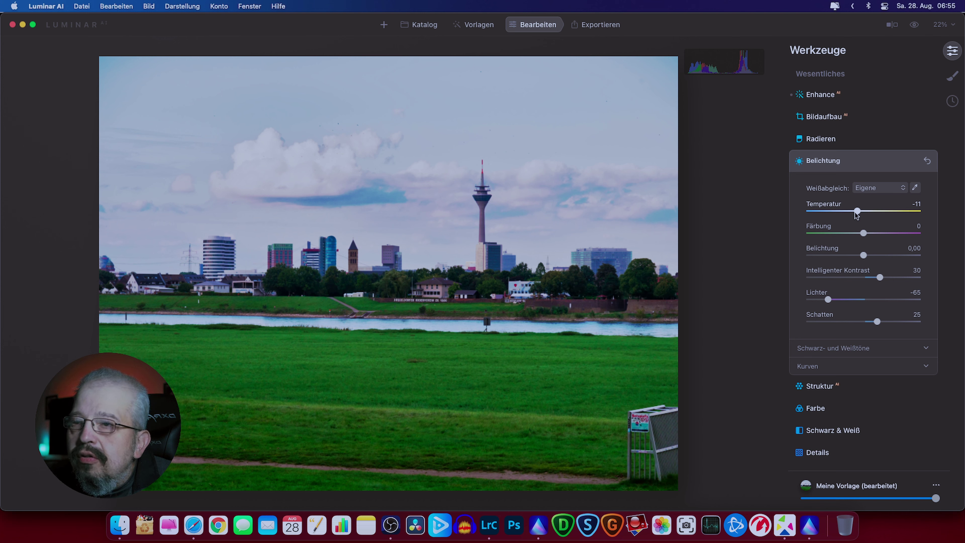
pyautogui.moveTo(856, 212); pyautogui.dragTo(856, 213)
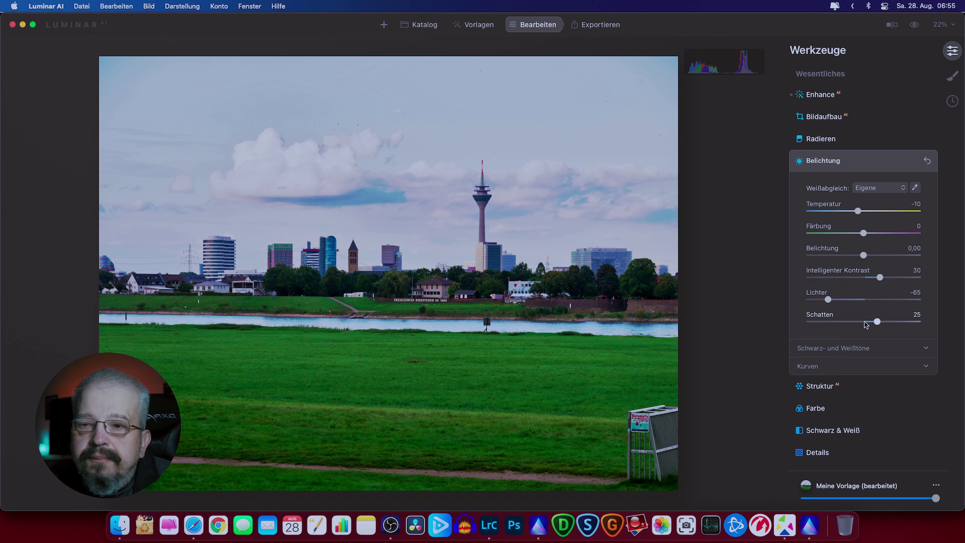
pyautogui.click(854, 349)
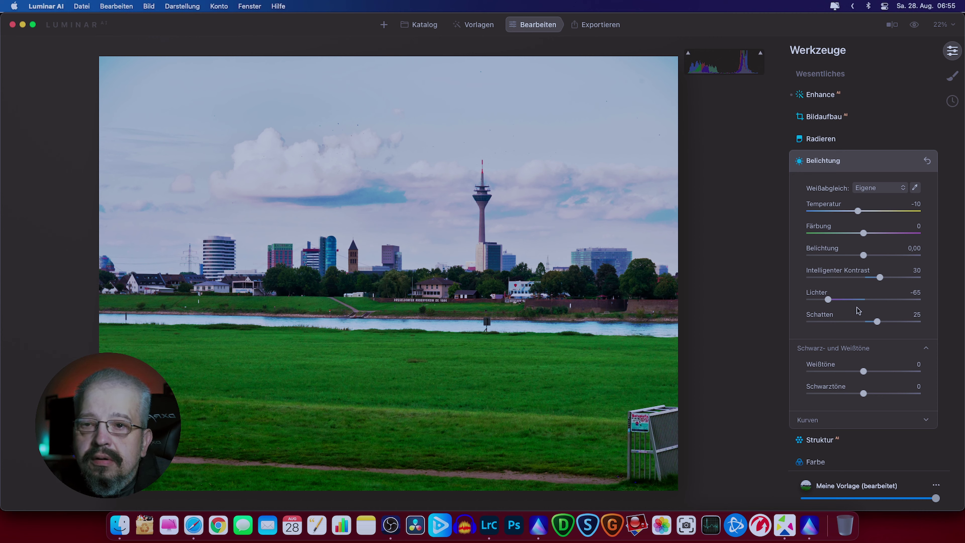
# Set Weißtöne to 15 and Schwarztöne to -15, and raise Schatten to 50
pyautogui.moveTo(863, 371); pyautogui.dragTo(870, 371)
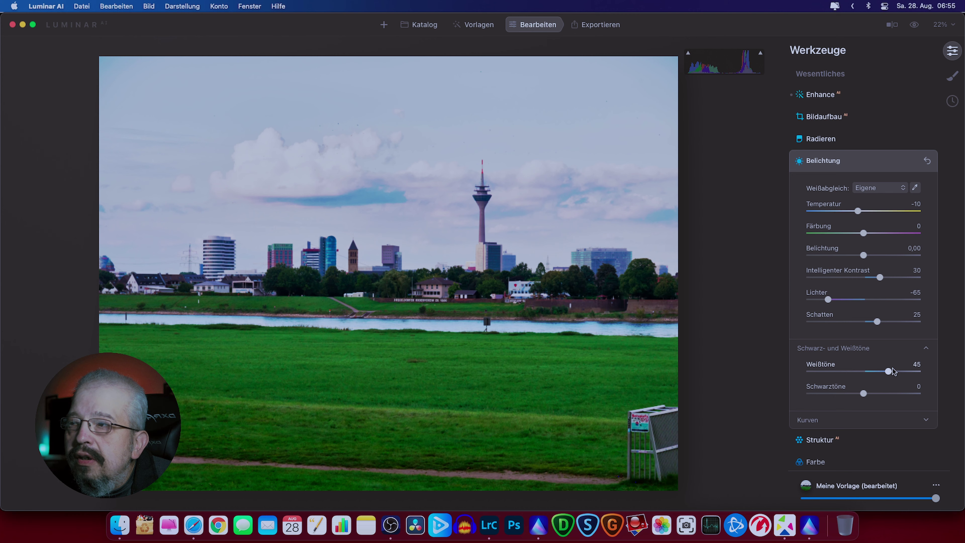
pyautogui.moveTo(900, 368)
pyautogui.mouseDown()
pyautogui.moveTo(927, 368)
pyautogui.moveTo(875, 368)
pyautogui.mouseUp()
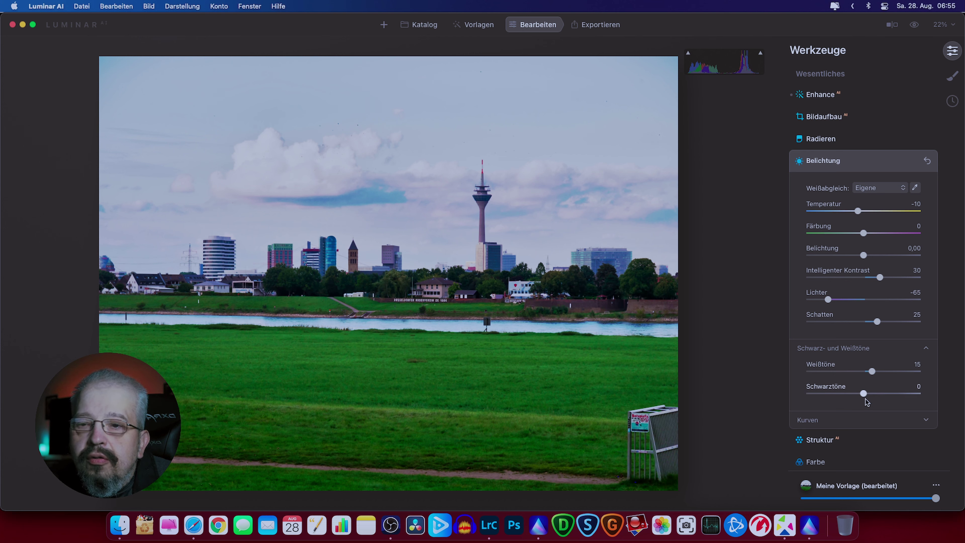
pyautogui.moveTo(863, 397)
pyautogui.mouseDown()
pyautogui.moveTo(832, 396)
pyautogui.moveTo(855, 396)
pyautogui.mouseUp()
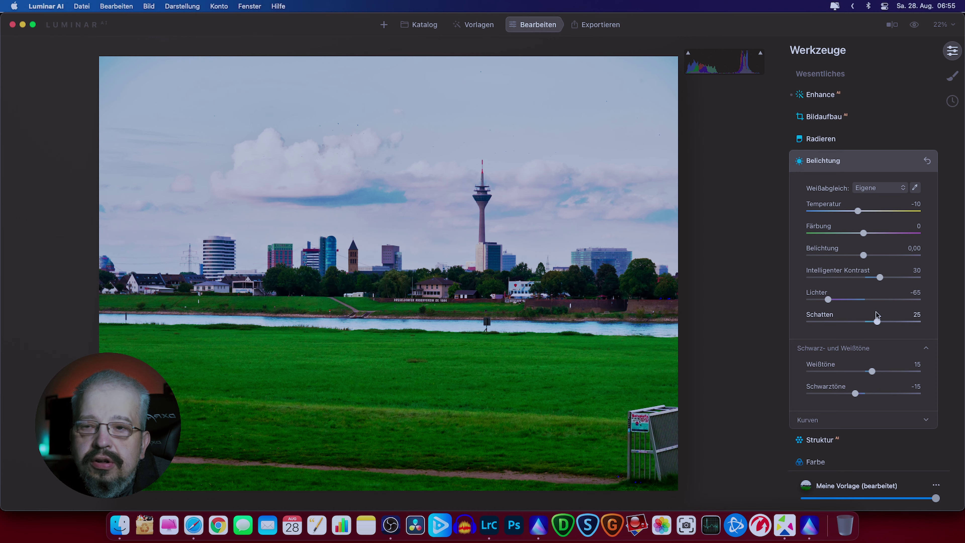
pyautogui.moveTo(876, 321); pyautogui.dragTo(879, 321)
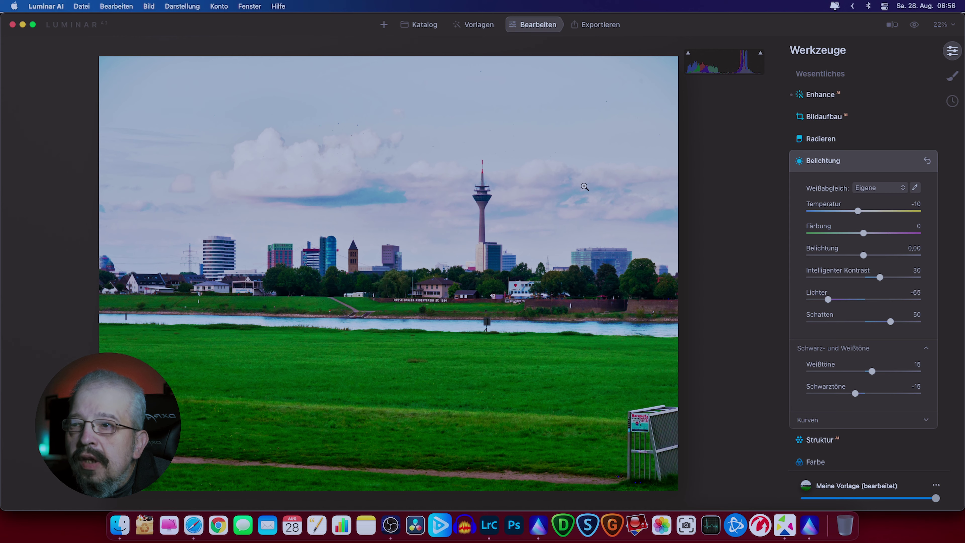
# Set Struktur Menge to 15 and Verstärken to 40, checking detail at 100% zoom
pyautogui.click(566, 201)
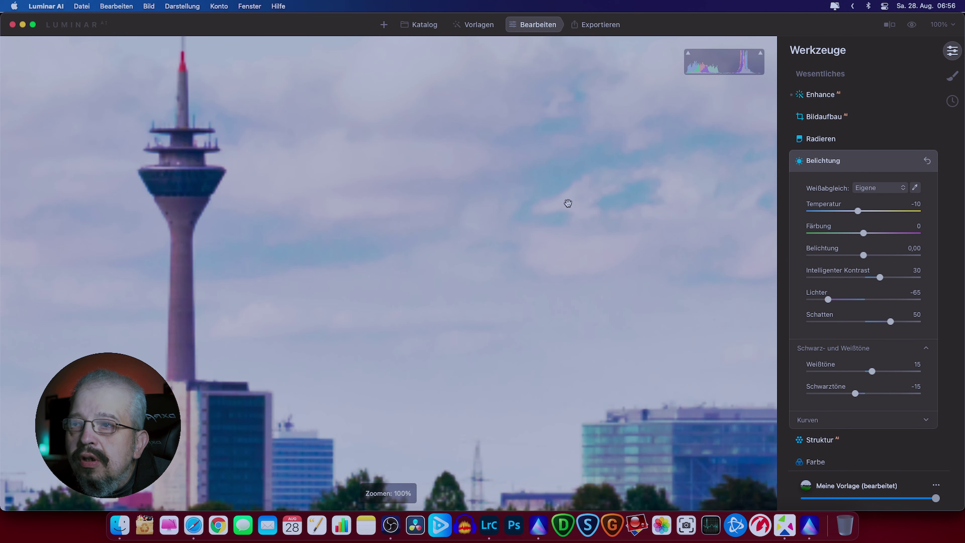
pyautogui.click(545, 292)
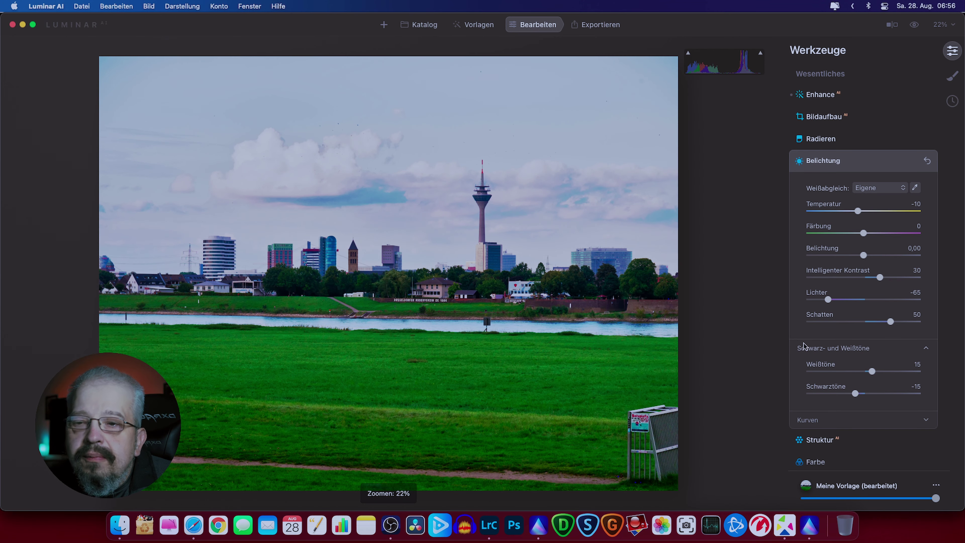
pyautogui.scroll(-2, 816, 294)
pyautogui.scroll(-3, 816, 294)
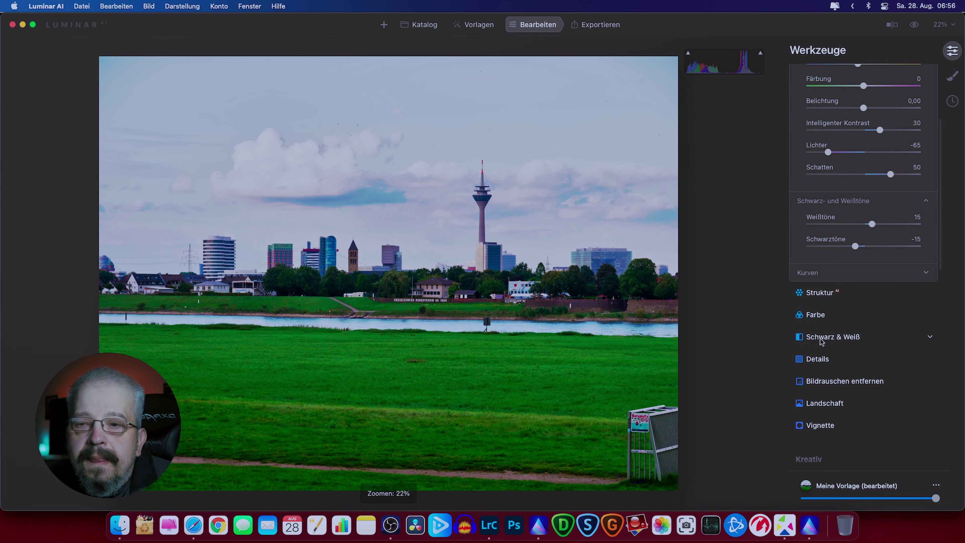
pyautogui.click(816, 292)
pyautogui.scroll(1, 829, 209)
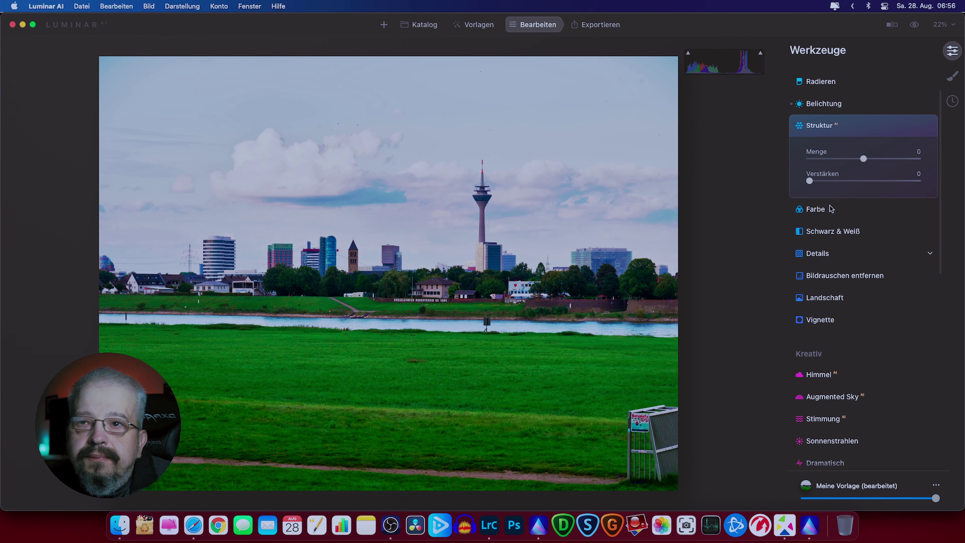
pyautogui.moveTo(867, 164); pyautogui.dragTo(873, 162)
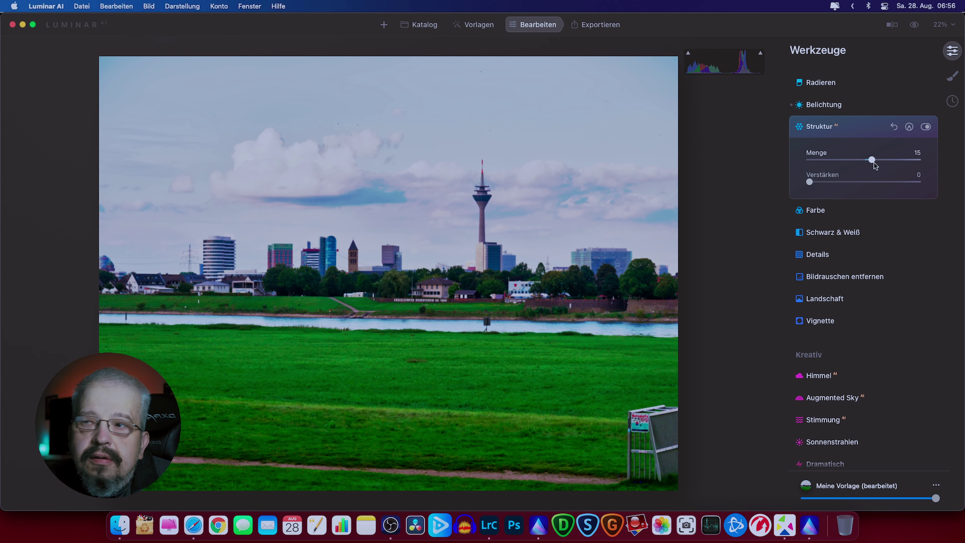
pyautogui.doubleClick(478, 216)
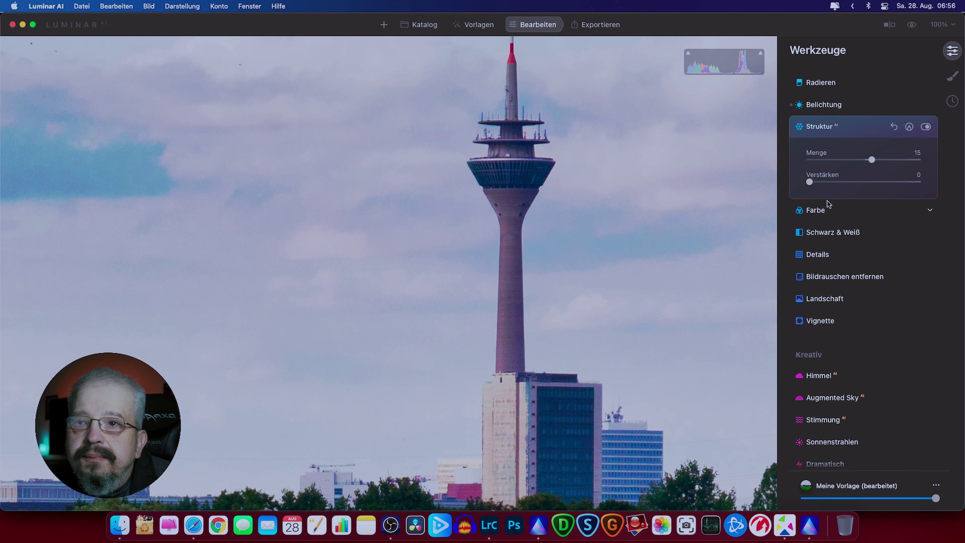
pyautogui.click(812, 184)
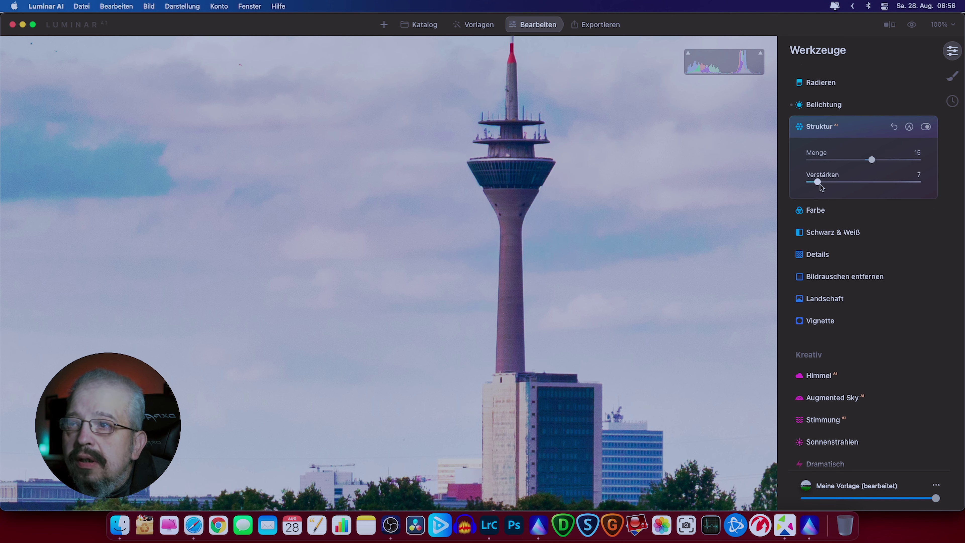
pyautogui.moveTo(812, 184); pyautogui.dragTo(858, 194)
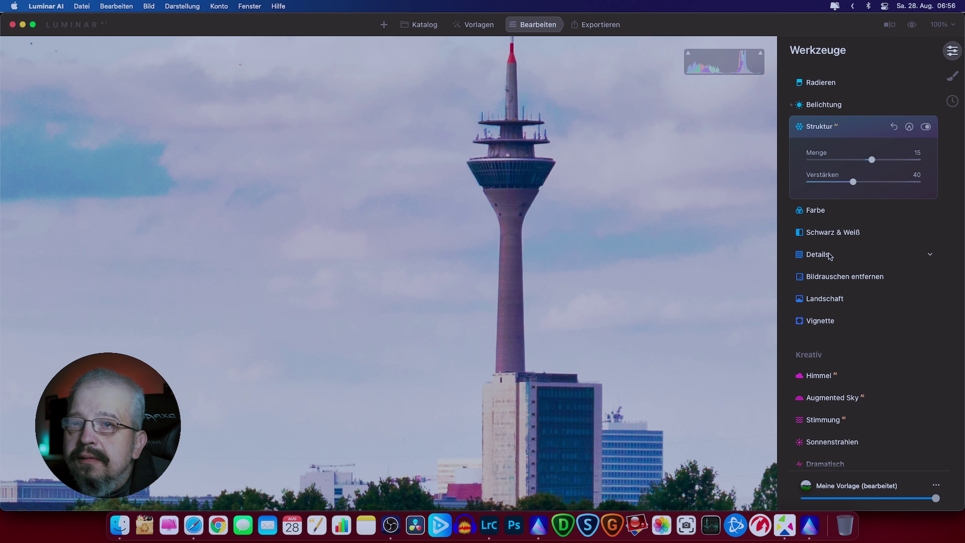
pyautogui.click(815, 209)
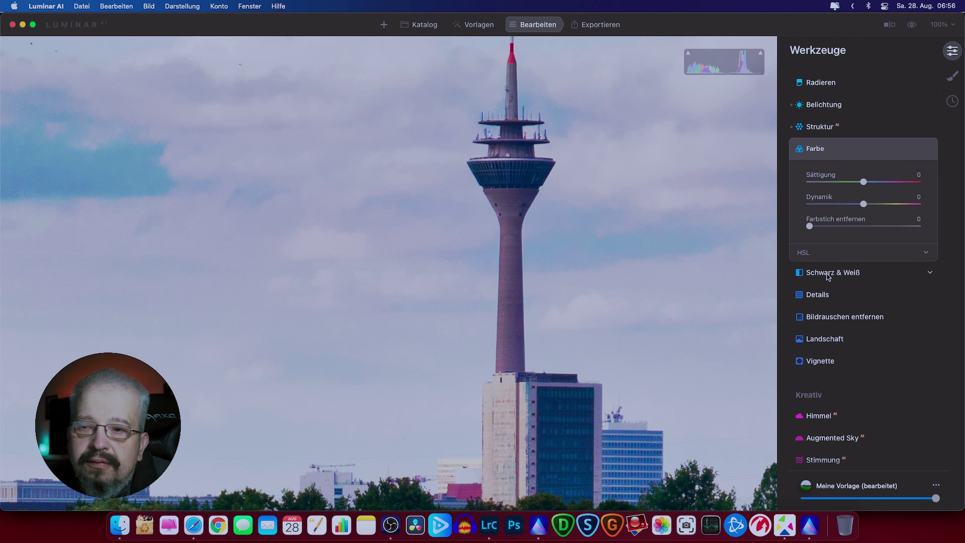
# Set Details Schärfen 60, Kleine Details 10, Mittlere Details 5 and Große Details 2
pyautogui.click(820, 294)
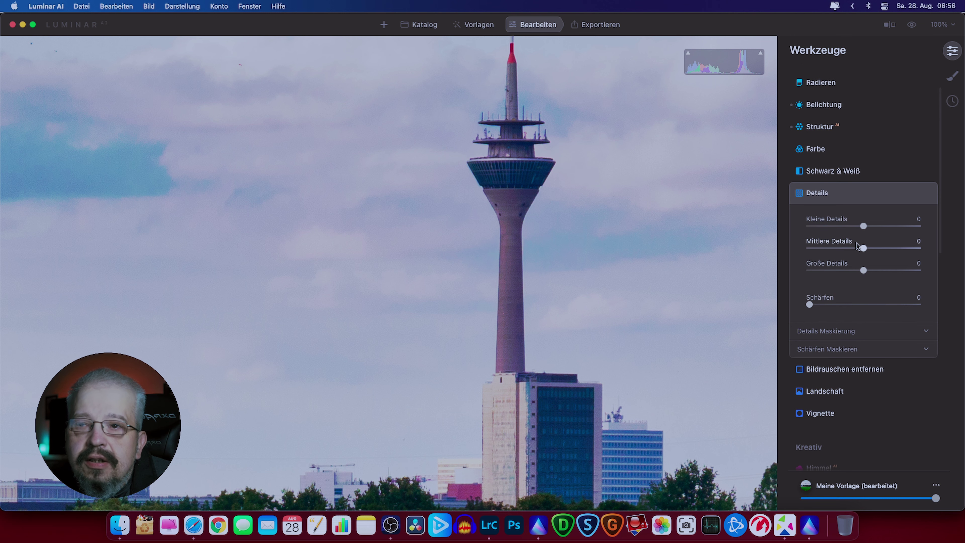
pyautogui.moveTo(811, 306); pyautogui.dragTo(880, 308)
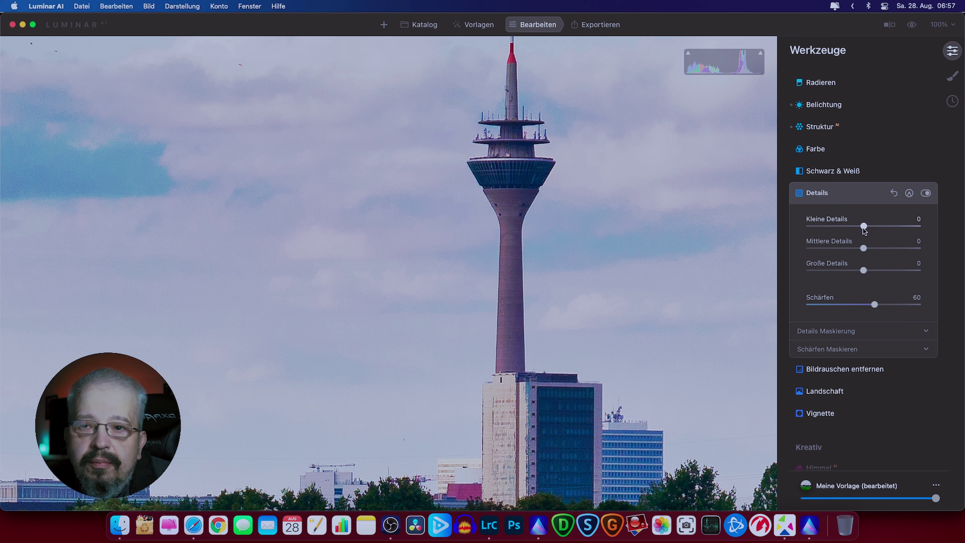
pyautogui.moveTo(863, 229)
pyautogui.mouseDown()
pyautogui.moveTo(884, 234)
pyautogui.moveTo(869, 230)
pyautogui.mouseUp()
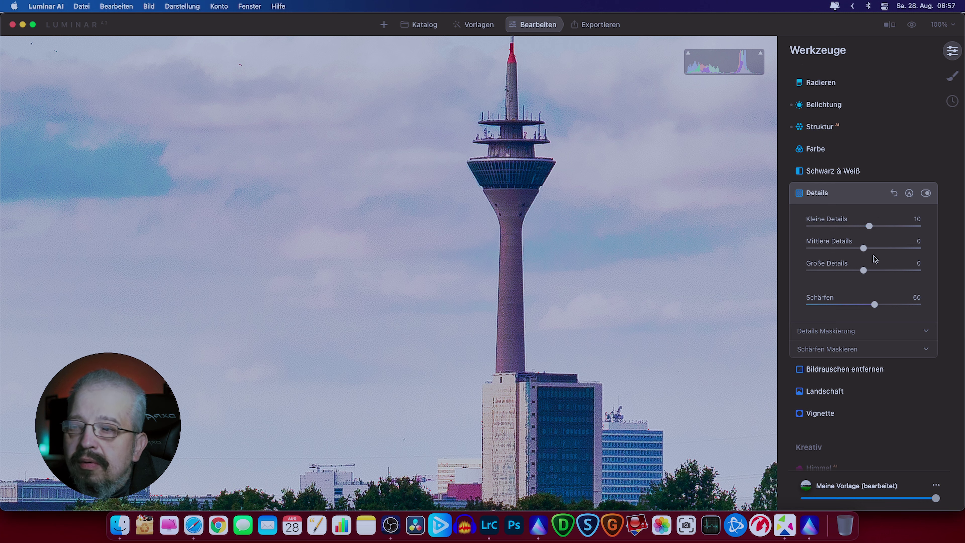
pyautogui.moveTo(863, 249)
pyautogui.mouseDown()
pyautogui.moveTo(893, 249)
pyautogui.moveTo(870, 249)
pyautogui.mouseUp()
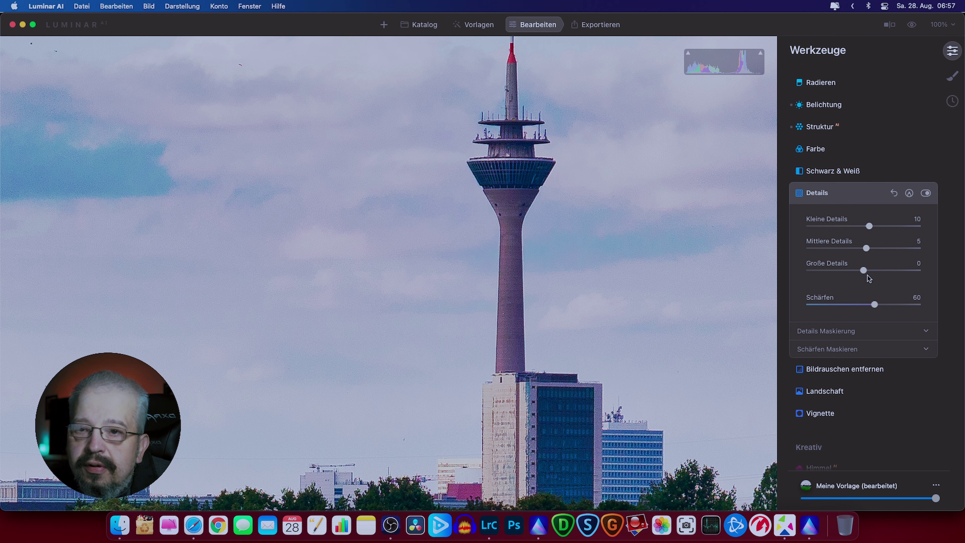
pyautogui.moveTo(865, 271); pyautogui.dragTo(865, 271)
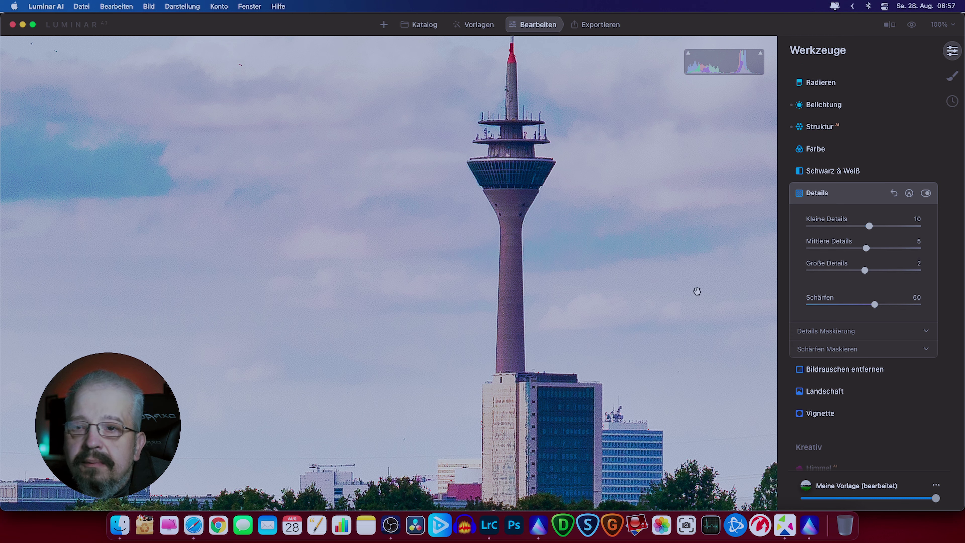
# Experiment with the Details Maskierung sliders, leaving Schutz at 0 and Maskierung at 50
pyautogui.click(817, 330)
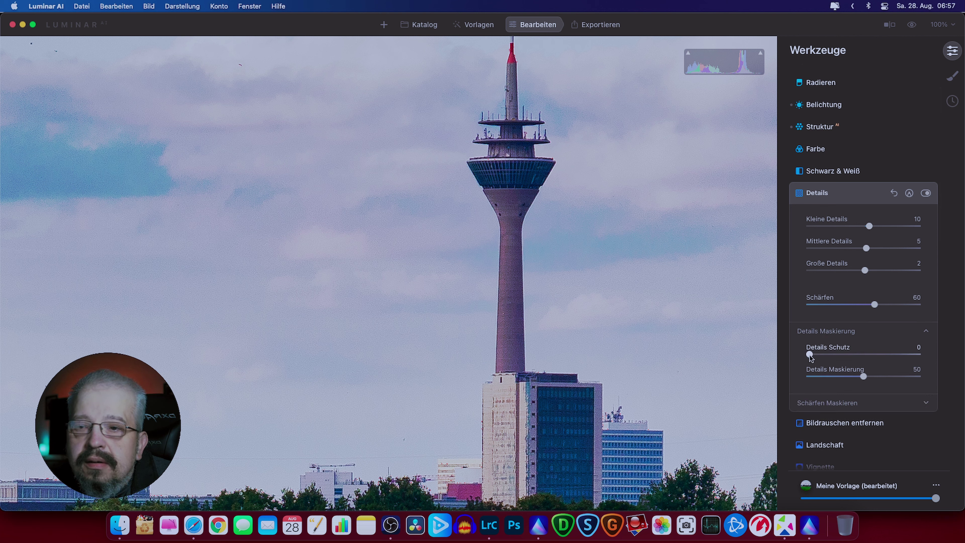
pyautogui.moveTo(809, 355)
pyautogui.mouseDown()
pyautogui.moveTo(850, 355)
pyautogui.moveTo(830, 353)
pyautogui.mouseUp()
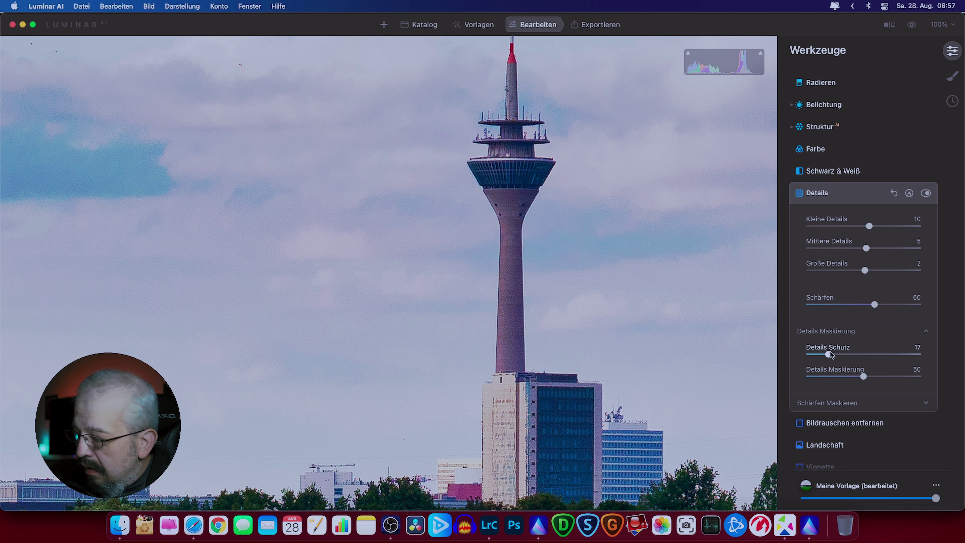
pyautogui.press('alt')
pyautogui.moveTo(829, 355)
pyautogui.mouseDown()
pyautogui.moveTo(886, 358)
pyautogui.moveTo(812, 350)
pyautogui.moveTo(874, 355)
pyautogui.mouseUp()
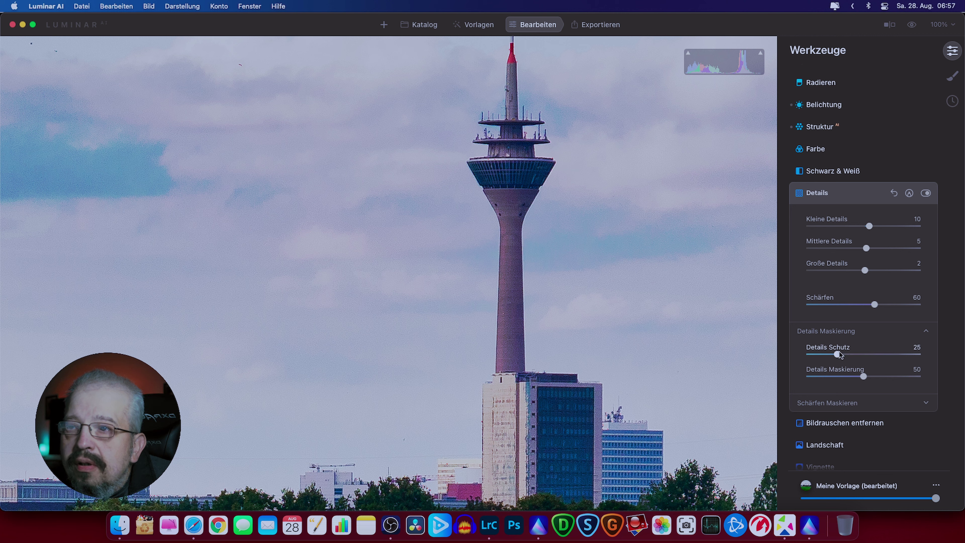
pyautogui.moveTo(891, 356); pyautogui.dragTo(803, 353)
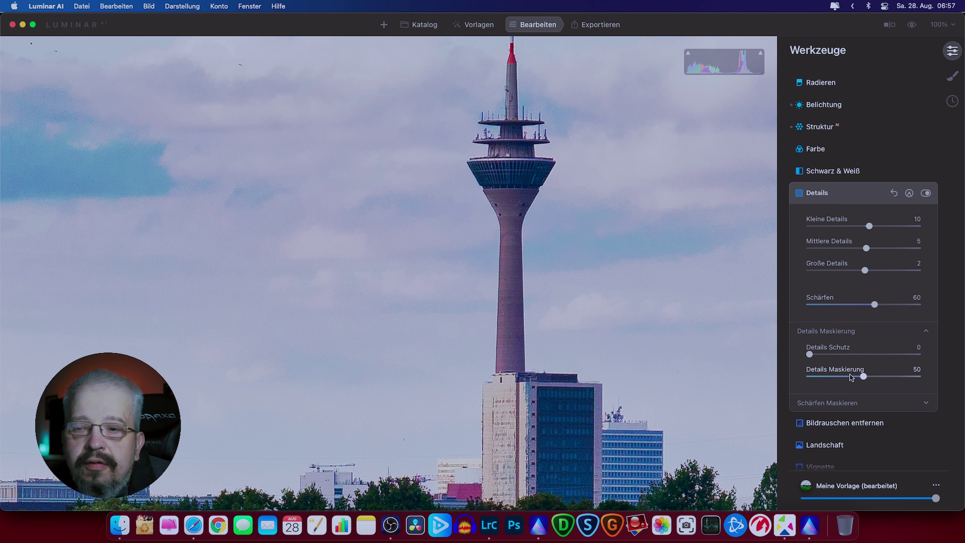
pyautogui.moveTo(812, 352); pyautogui.dragTo(867, 355)
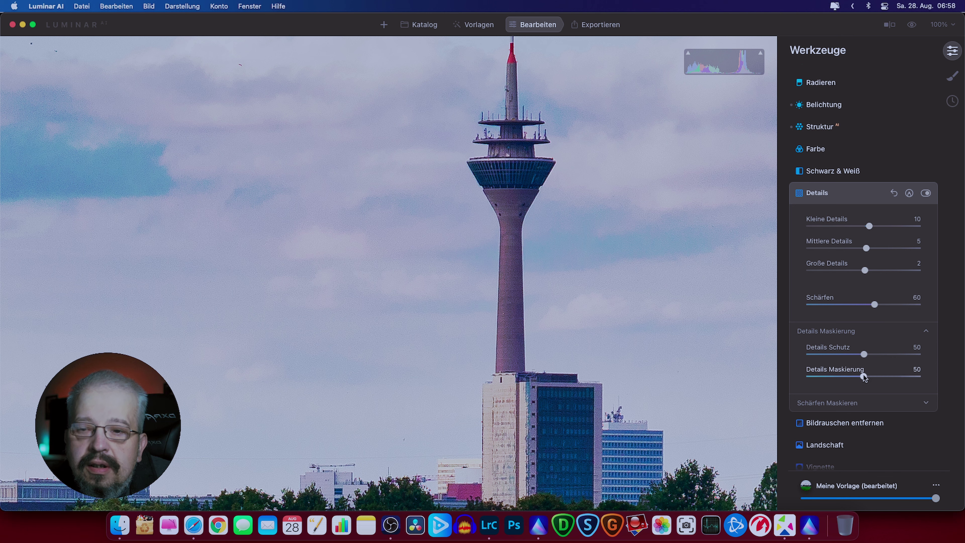
pyautogui.moveTo(863, 376)
pyautogui.mouseDown()
pyautogui.moveTo(929, 377)
pyautogui.moveTo(807, 370)
pyautogui.moveTo(915, 370)
pyautogui.moveTo(842, 366)
pyautogui.moveTo(877, 370)
pyautogui.moveTo(862, 376)
pyautogui.moveTo(809, 353)
pyautogui.mouseUp()
pyautogui.scroll(-2, 842, 402)
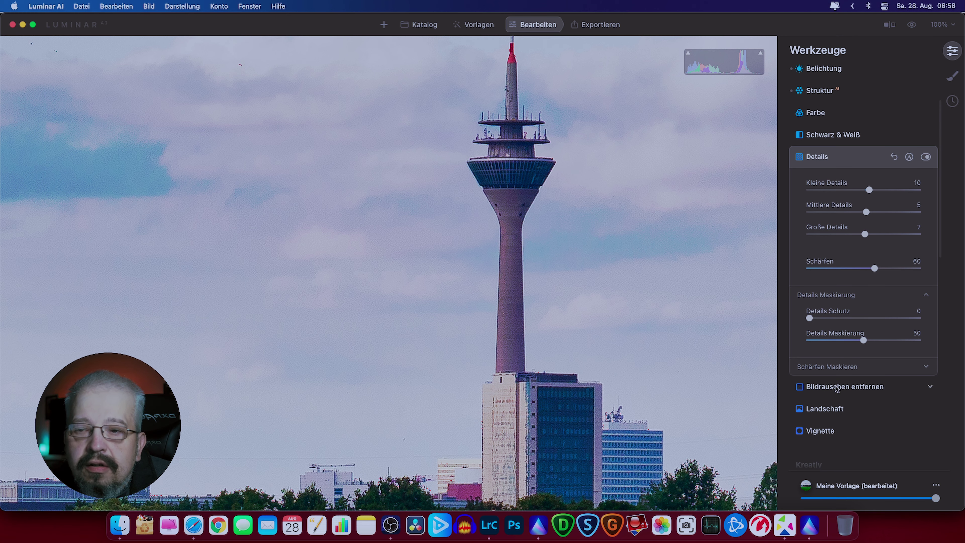
# In Bildrauschen entfernen, set Farbrauschunterdrückung to 25 and Luminanz entrauschen to about 35
pyautogui.click(832, 387)
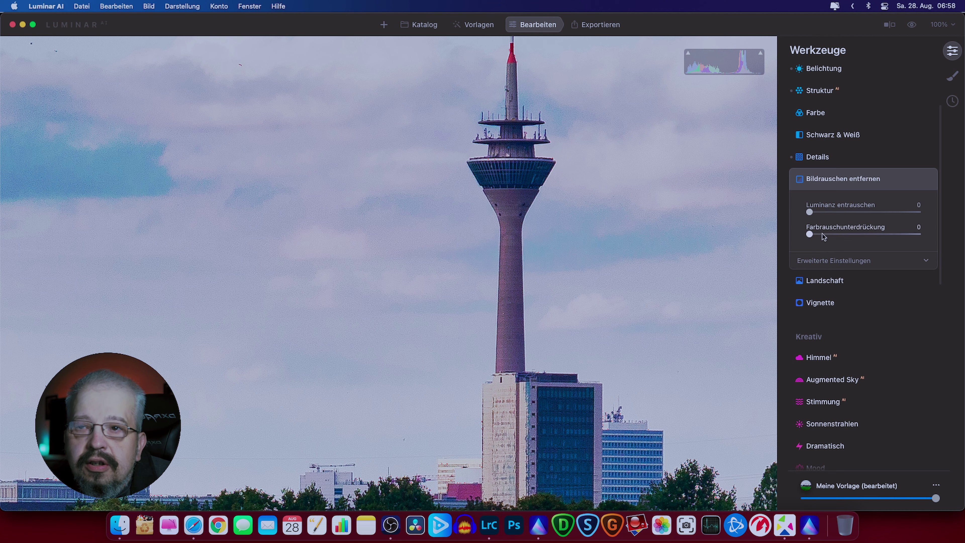
pyautogui.moveTo(811, 235); pyautogui.dragTo(837, 236)
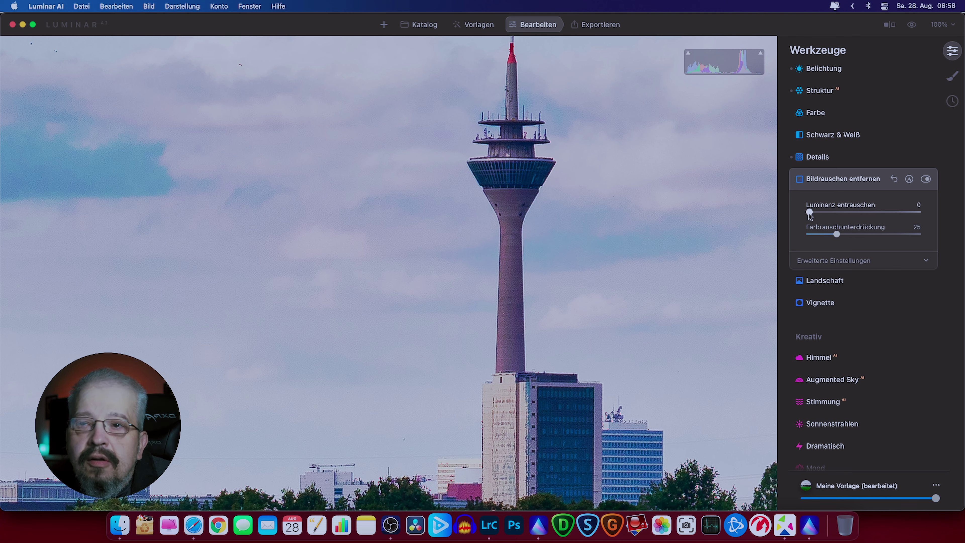
pyautogui.moveTo(809, 213); pyautogui.dragTo(847, 213)
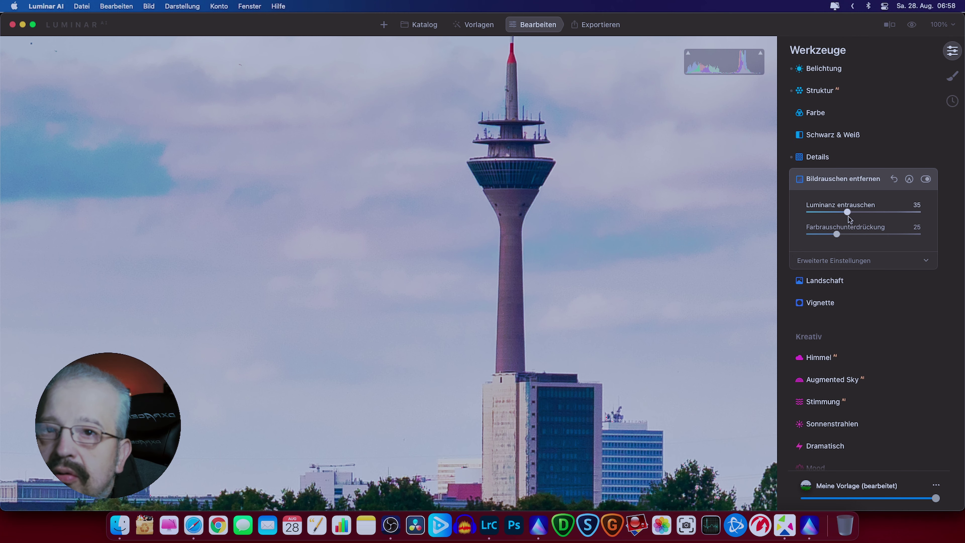
pyautogui.moveTo(849, 213); pyautogui.dragTo(848, 217)
# Pan over the sky and TV tower to check noise, raising Luminanz entrauschen to 40
pyautogui.moveTo(570, 328)
pyautogui.mouseDown()
pyautogui.moveTo(493, 254)
pyautogui.moveTo(505, 236)
pyautogui.mouseUp()
pyautogui.moveTo(589, 222); pyautogui.dragTo(342, 370)
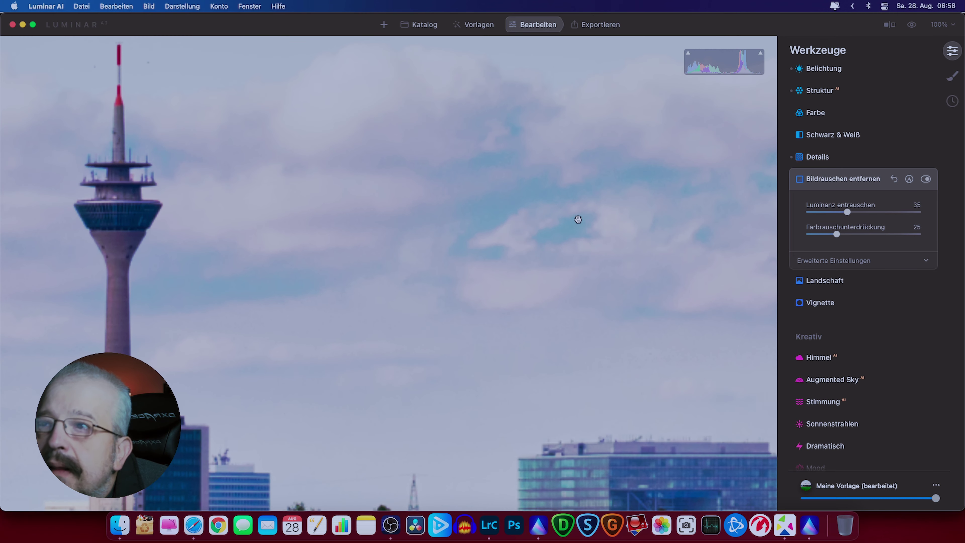
pyautogui.moveTo(576, 217); pyautogui.dragTo(304, 428)
pyautogui.moveTo(355, 378)
pyautogui.mouseDown()
pyautogui.moveTo(417, 429)
pyautogui.moveTo(516, 459)
pyautogui.moveTo(543, 459)
pyautogui.moveTo(694, 401)
pyautogui.mouseUp()
pyautogui.moveTo(477, 407)
pyautogui.mouseDown()
pyautogui.moveTo(510, 370)
pyautogui.moveTo(646, 290)
pyautogui.mouseUp()
pyautogui.moveTo(521, 356)
pyautogui.mouseDown()
pyautogui.moveTo(594, 349)
pyautogui.moveTo(334, 276)
pyautogui.mouseUp()
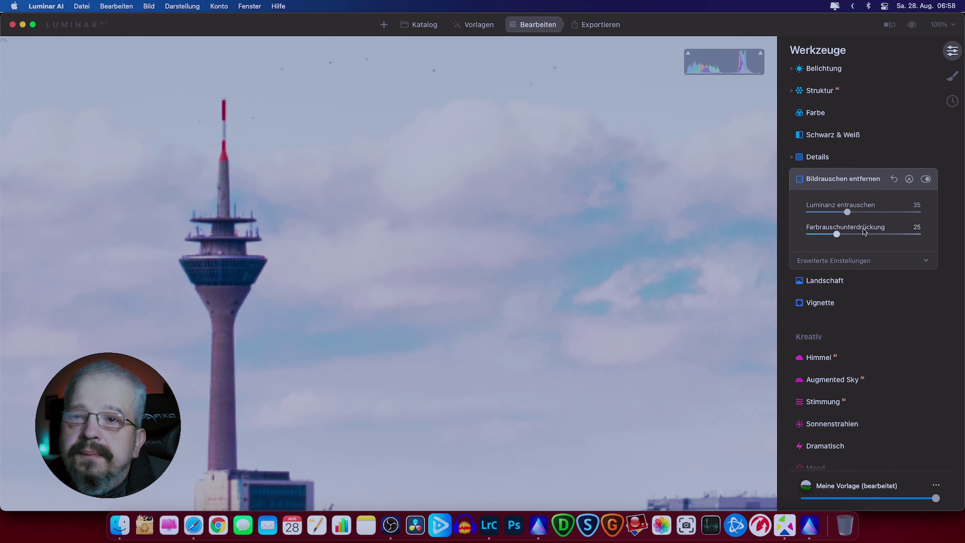
pyautogui.moveTo(850, 212); pyautogui.dragTo(852, 212)
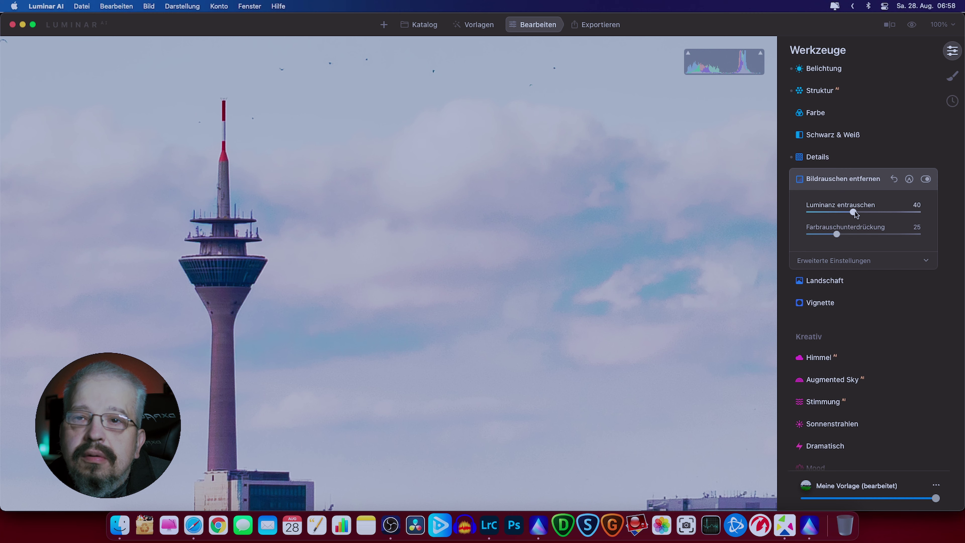
pyautogui.click(452, 341)
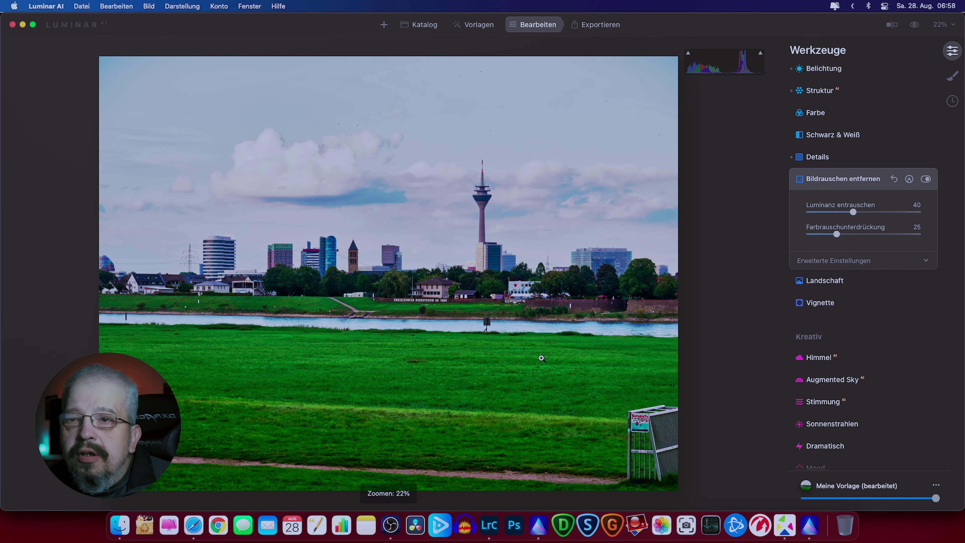
# Set Landschaft Dunst entfernen 15 and Goldene Stunde 10, keeping Grünverbesserung at 0
pyautogui.click(817, 280)
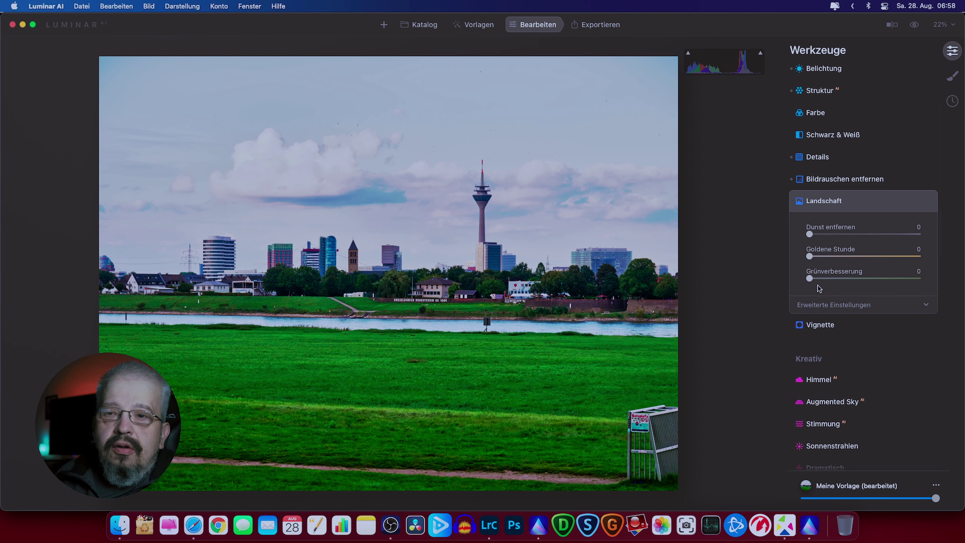
pyautogui.moveTo(811, 234); pyautogui.dragTo(819, 235)
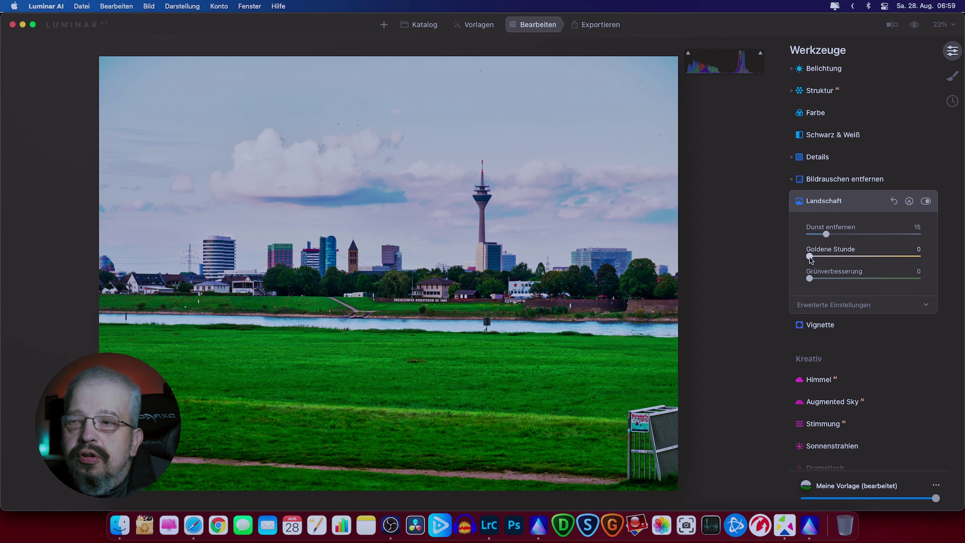
pyautogui.moveTo(818, 259)
pyautogui.mouseDown()
pyautogui.moveTo(854, 258)
pyautogui.moveTo(824, 260)
pyautogui.mouseUp()
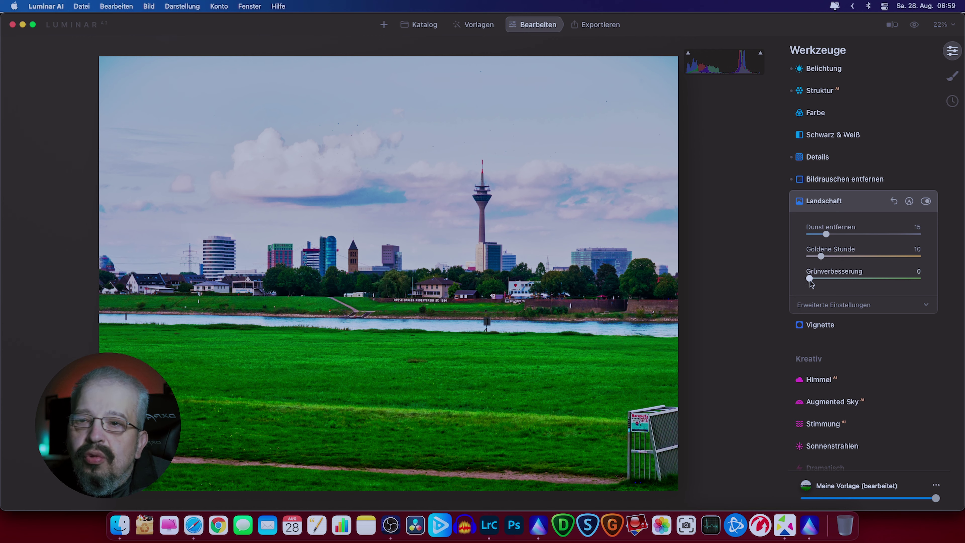
pyautogui.moveTo(809, 278)
pyautogui.mouseDown()
pyautogui.moveTo(878, 281)
pyautogui.moveTo(793, 279)
pyautogui.mouseUp()
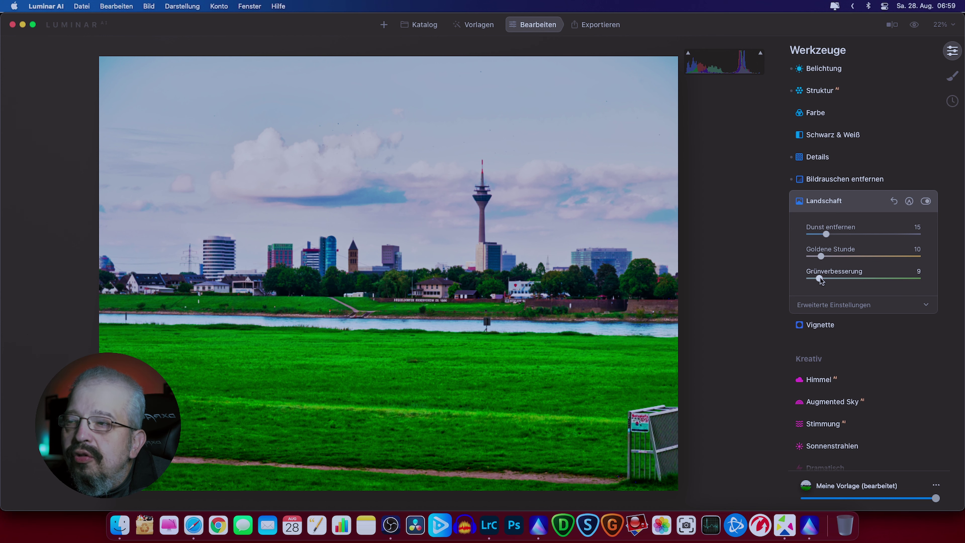
# Set the vignette to Menge -40, Rundheit 72 and Größe 0
pyautogui.click(819, 325)
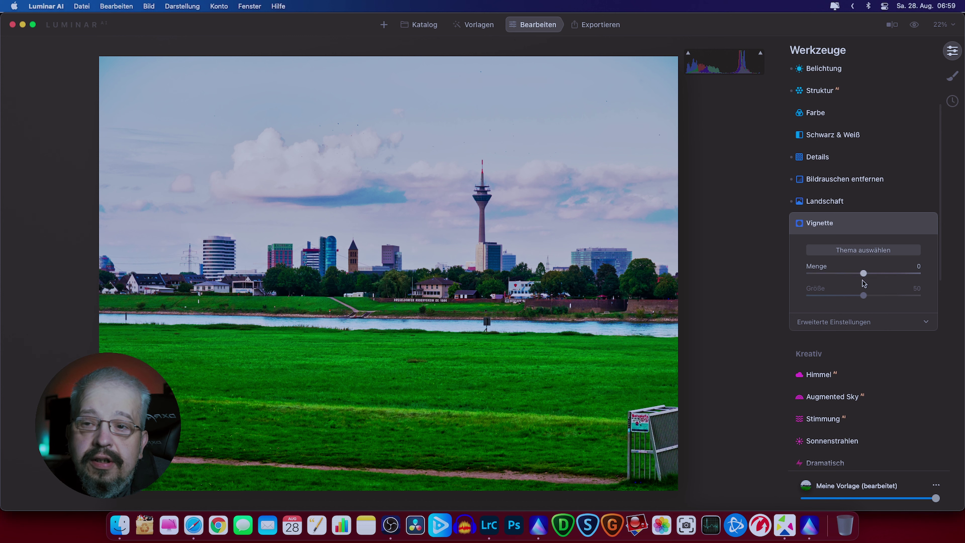
pyautogui.click(839, 324)
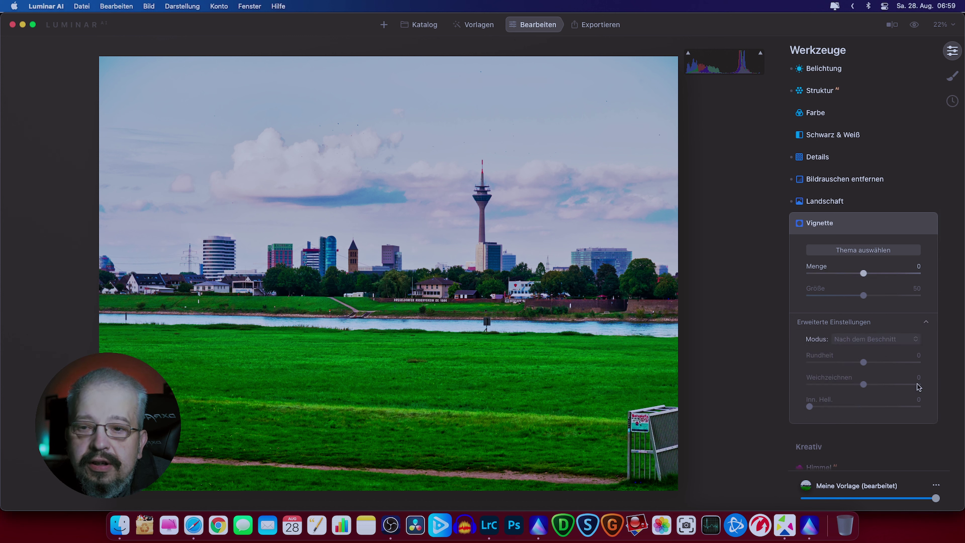
pyautogui.moveTo(862, 273); pyautogui.dragTo(840, 277)
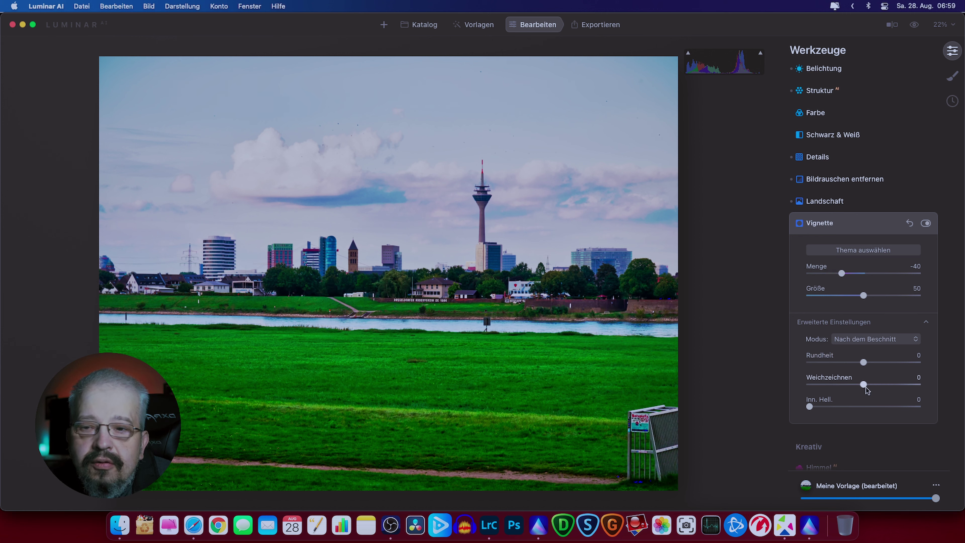
pyautogui.moveTo(863, 385)
pyautogui.mouseDown()
pyautogui.moveTo(935, 383)
pyautogui.moveTo(753, 382)
pyautogui.mouseUp()
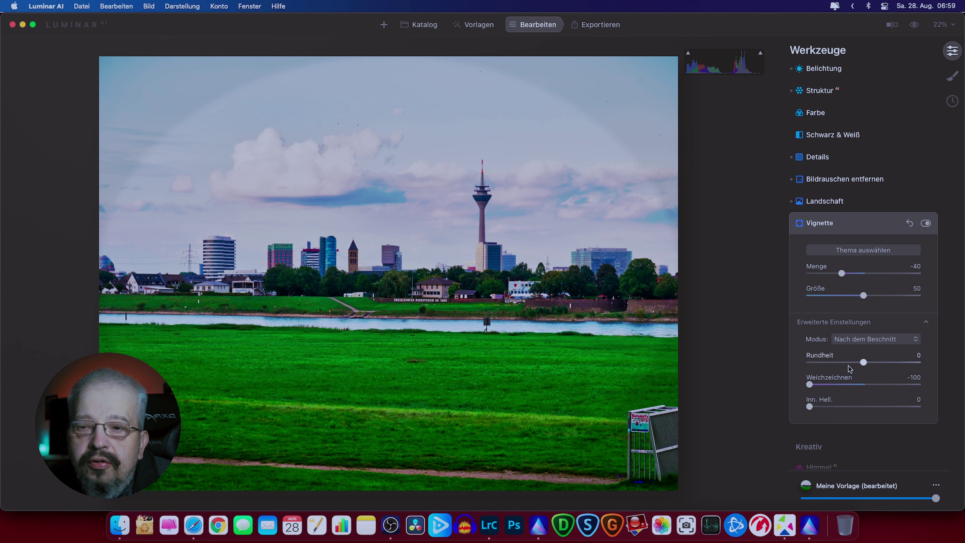
pyautogui.moveTo(863, 363); pyautogui.dragTo(898, 362)
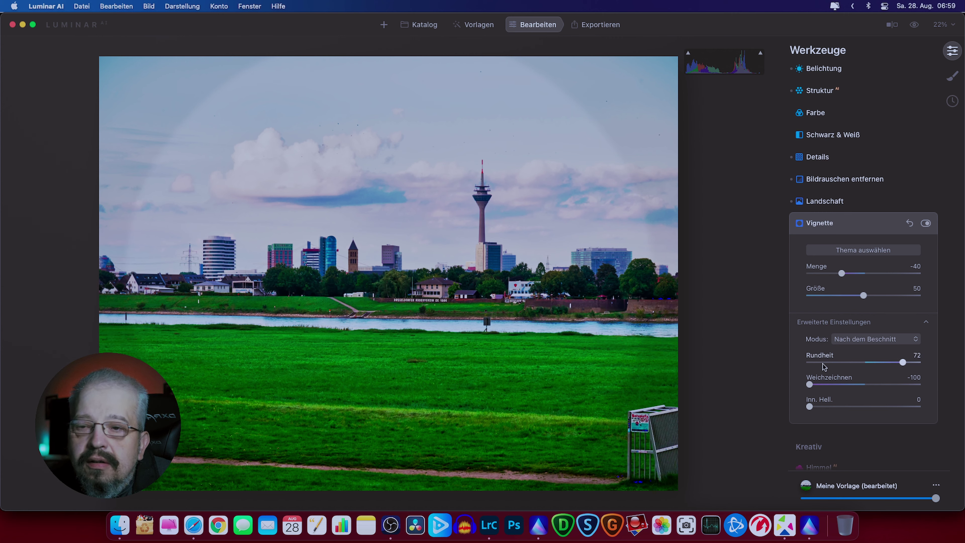
pyautogui.moveTo(863, 295); pyautogui.dragTo(808, 302)
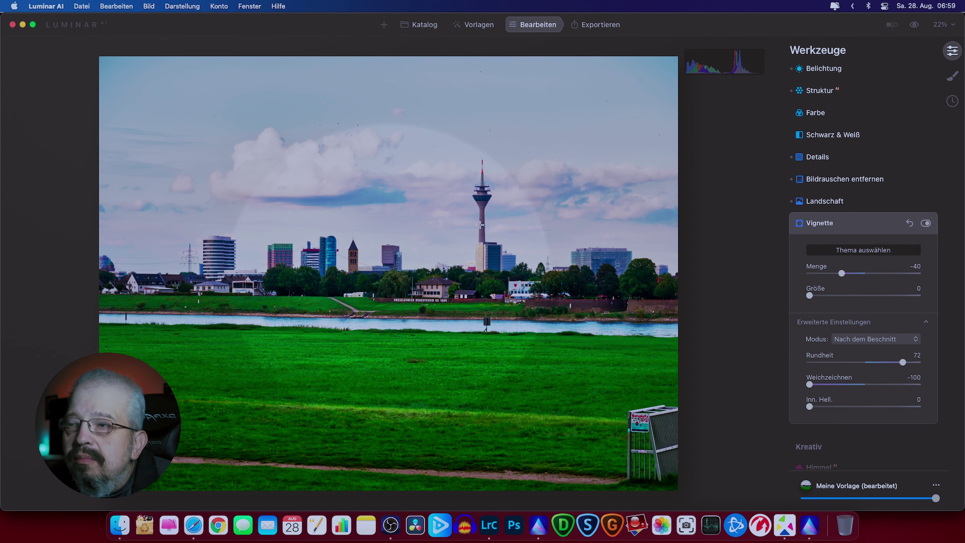
# Centre the vignette on the TV tower with Weichzeichnen 100 and Inn. Hell. 20
pyautogui.click(481, 207)
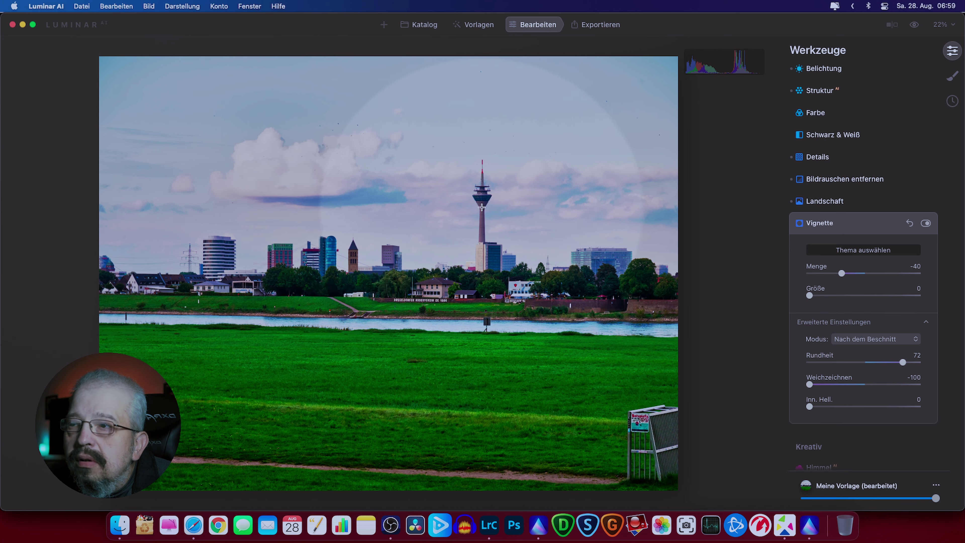
pyautogui.click(481, 231)
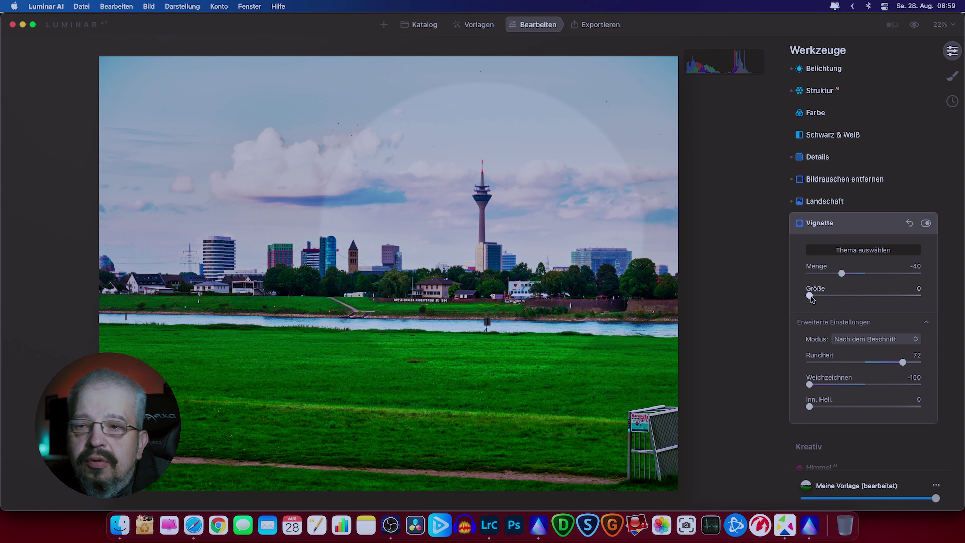
pyautogui.moveTo(812, 384); pyautogui.dragTo(929, 390)
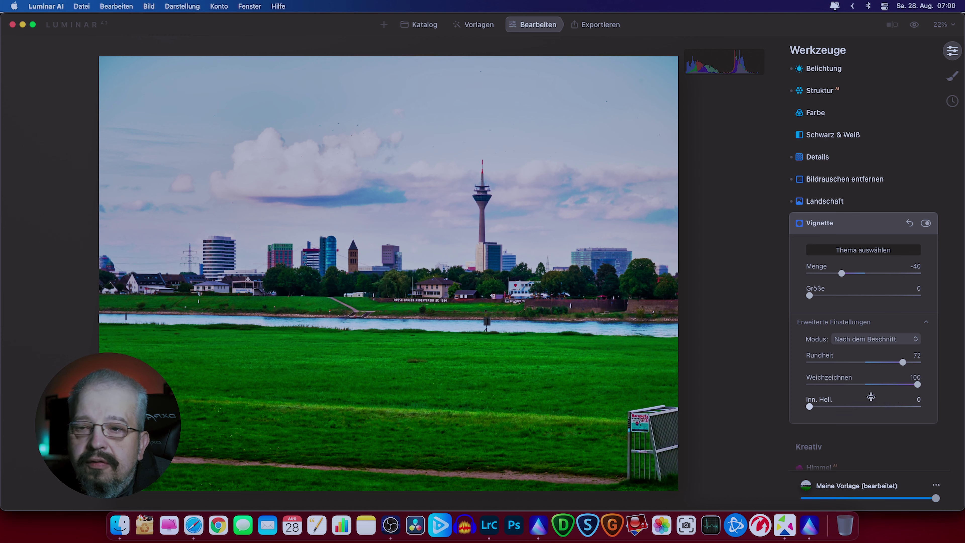
pyautogui.moveTo(811, 408); pyautogui.dragTo(833, 408)
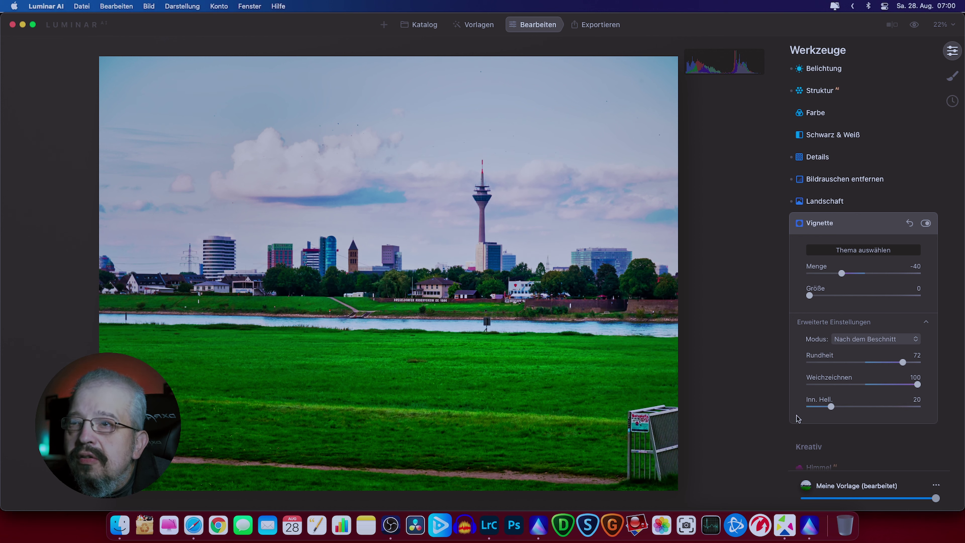
# Add a Grundlegend local mask as a gradient drawn down over the sky
pyautogui.click(956, 78)
pyautogui.click(908, 52)
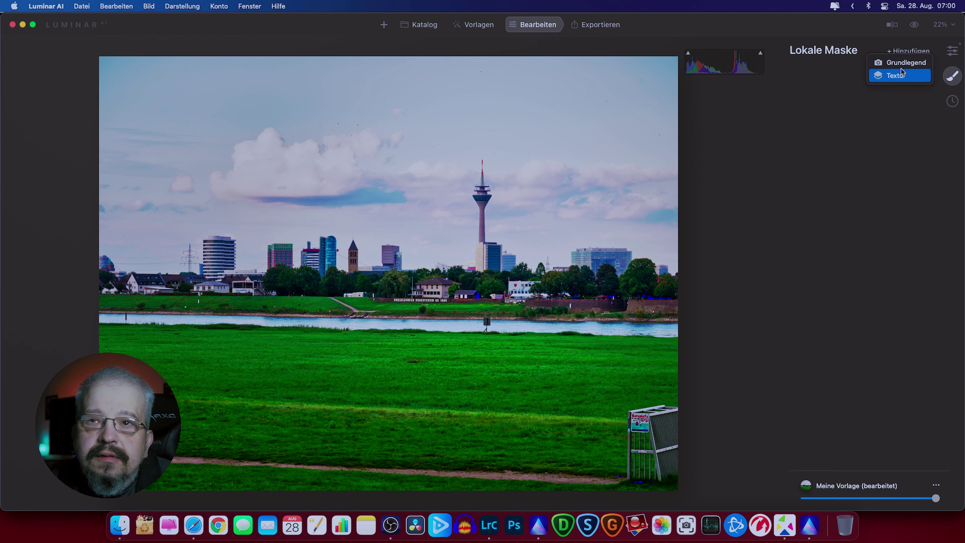
pyautogui.click(902, 65)
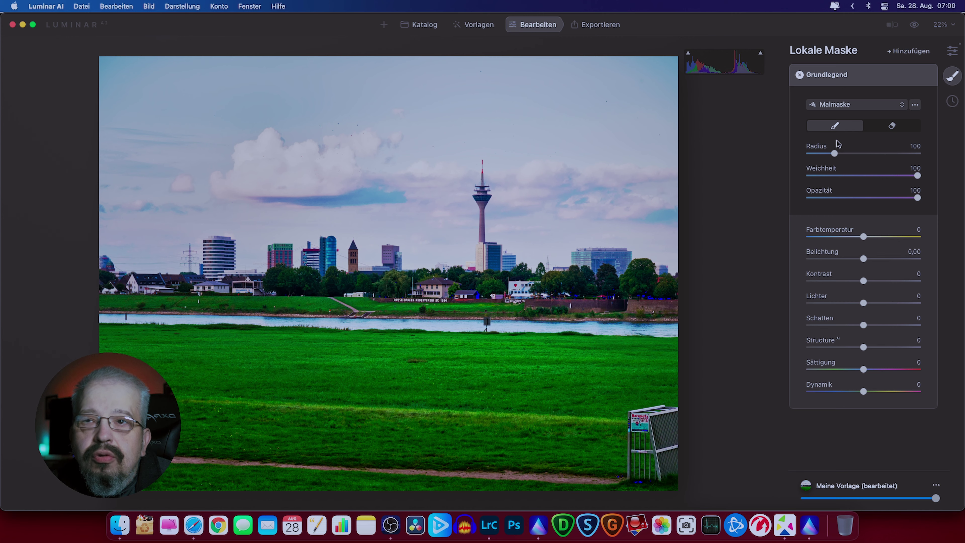
pyautogui.click(849, 106)
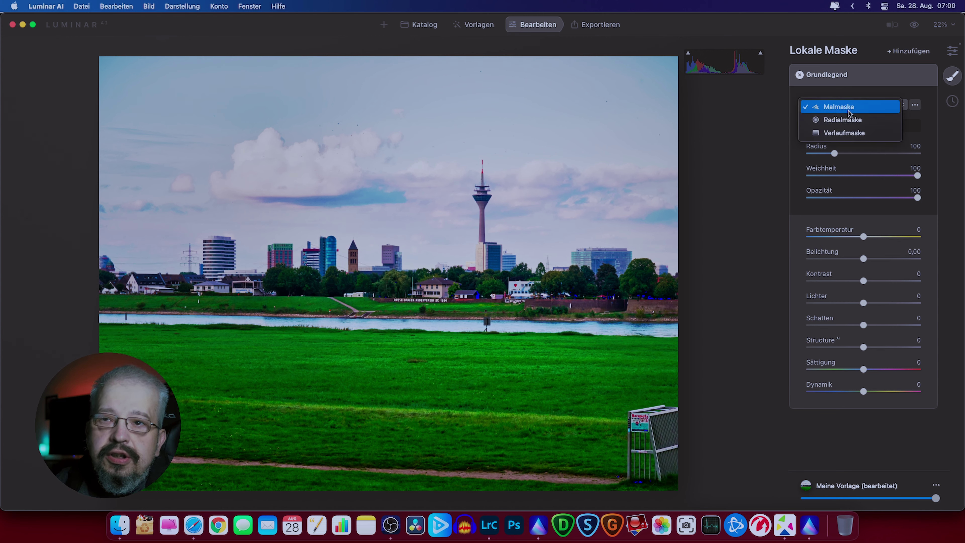
pyautogui.click(849, 133)
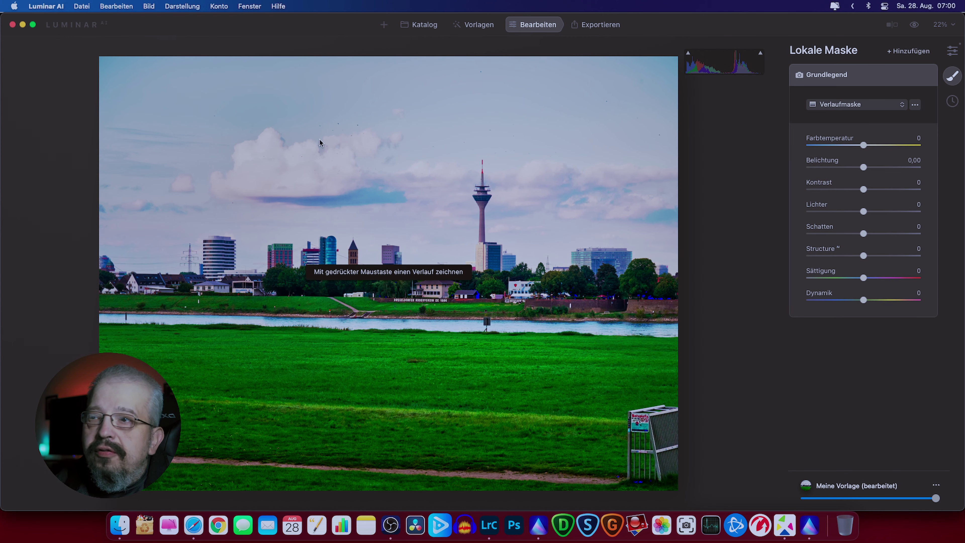
pyautogui.moveTo(371, 129); pyautogui.dragTo(370, 289)
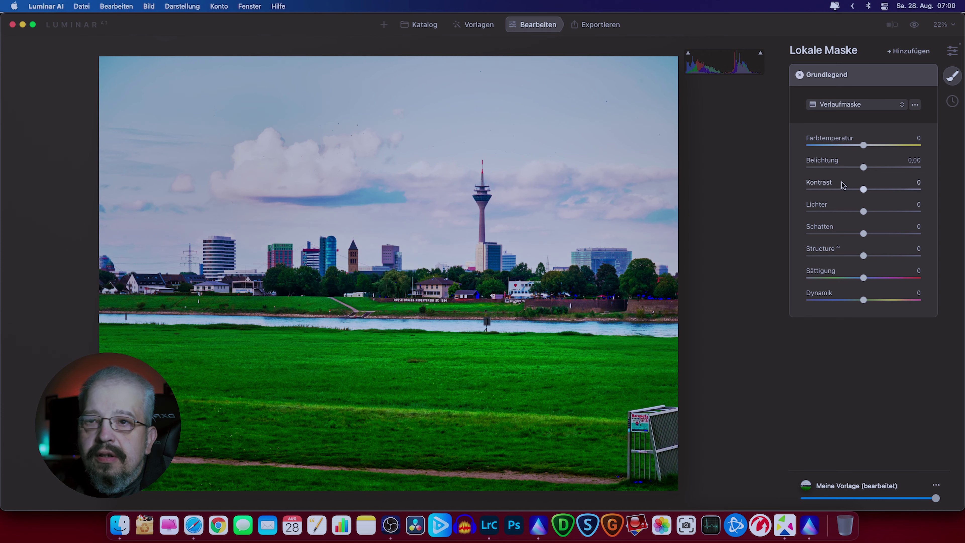
# Set the sky mask's Lichter -54, Belichtung -0.61 and Farbtemperatur -22
pyautogui.moveTo(863, 212)
pyautogui.mouseDown()
pyautogui.moveTo(807, 209)
pyautogui.moveTo(832, 210)
pyautogui.mouseUp()
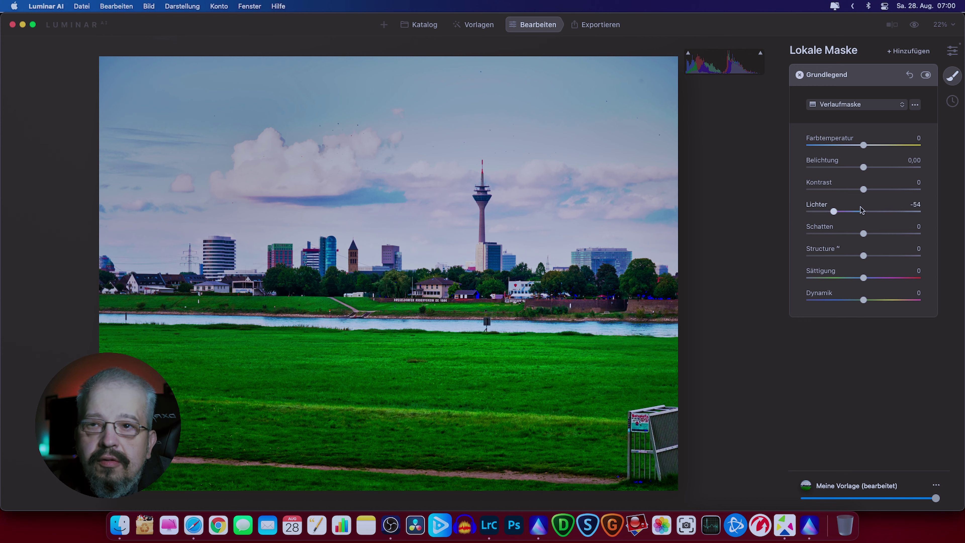
pyautogui.moveTo(865, 172); pyautogui.dragTo(860, 172)
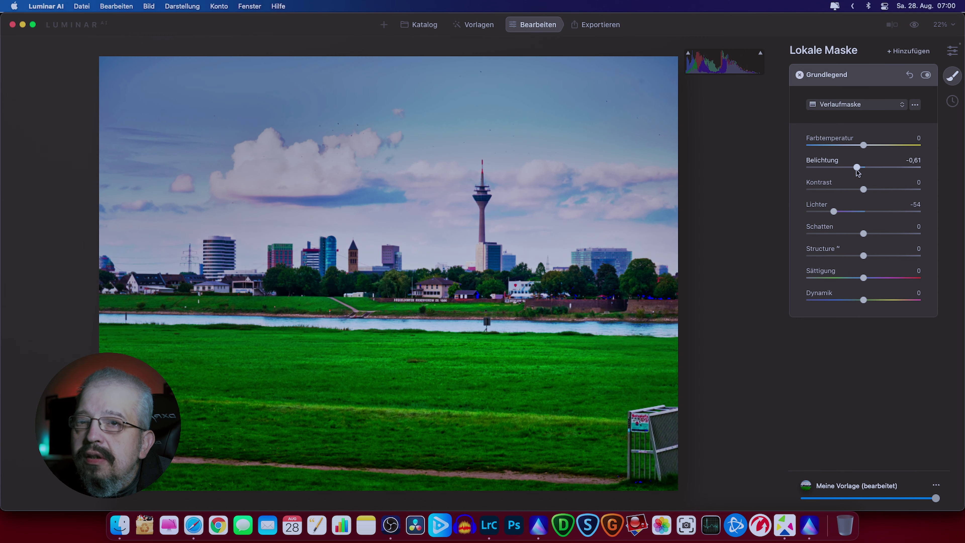
pyautogui.moveTo(863, 145); pyautogui.dragTo(853, 148)
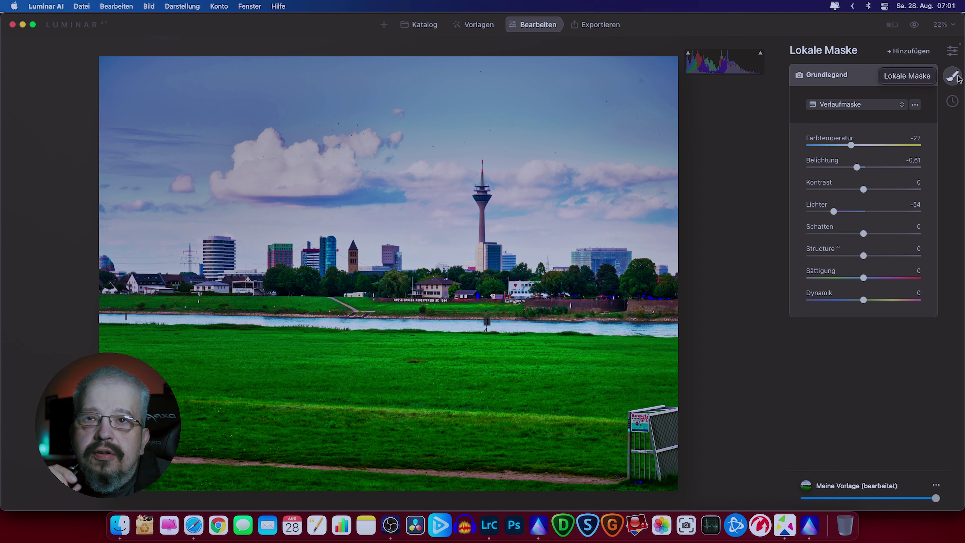
# Reopen Luminar's Belichtung section to show Temperatur -10, Lichter -65 and Schatten 50
pyautogui.click(951, 52)
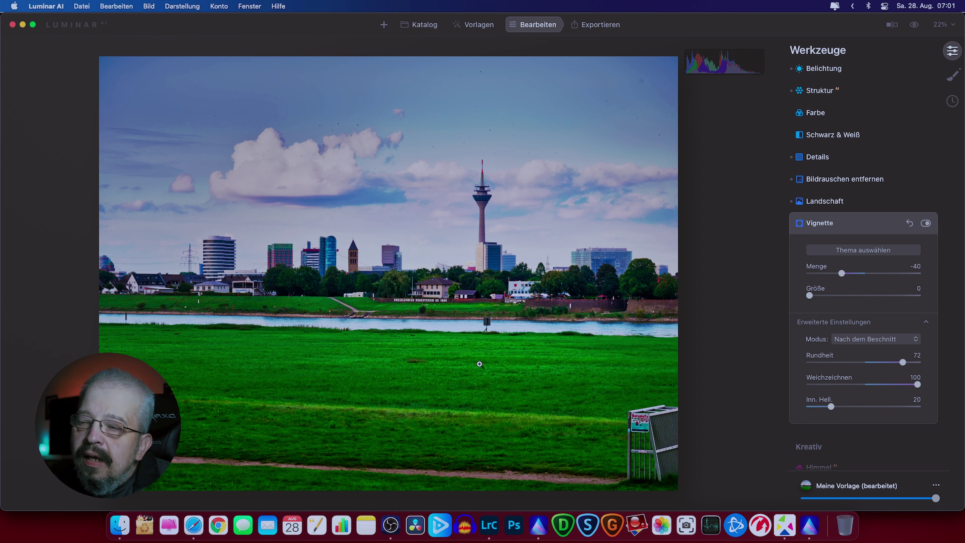
pyautogui.scroll(5, 844, 205)
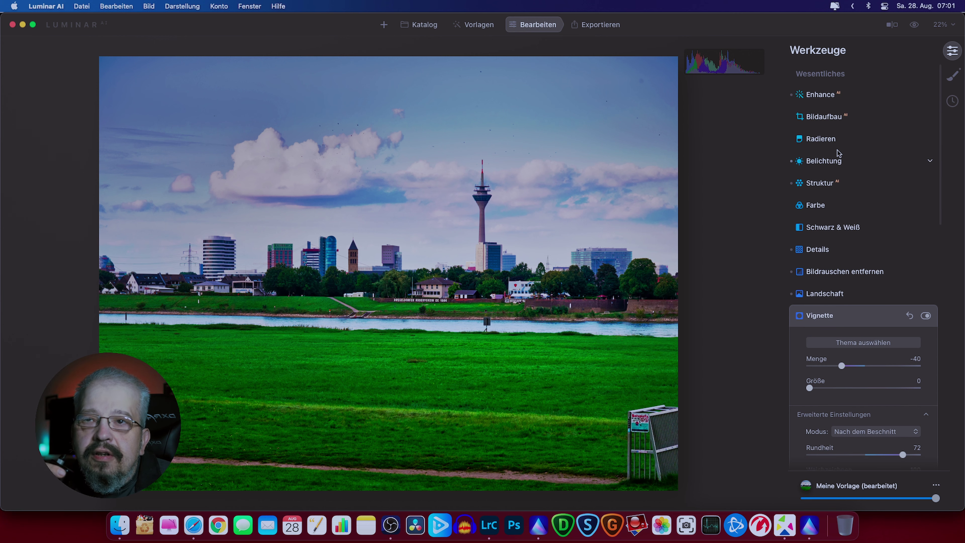
pyautogui.click(829, 161)
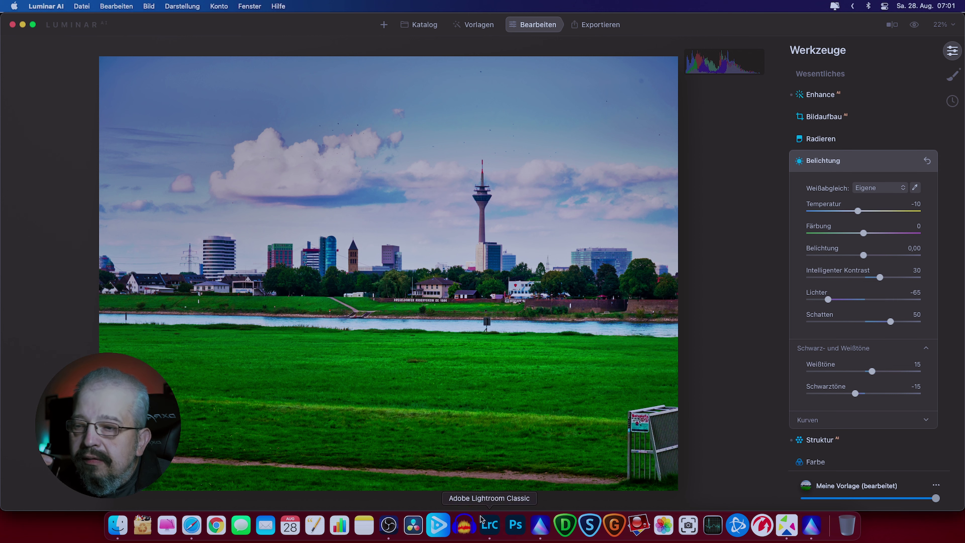
# In Lightroom, set Temperatur -10, Lichter -65 and Tiefen +50 to match Luminar
pyautogui.click(493, 518)
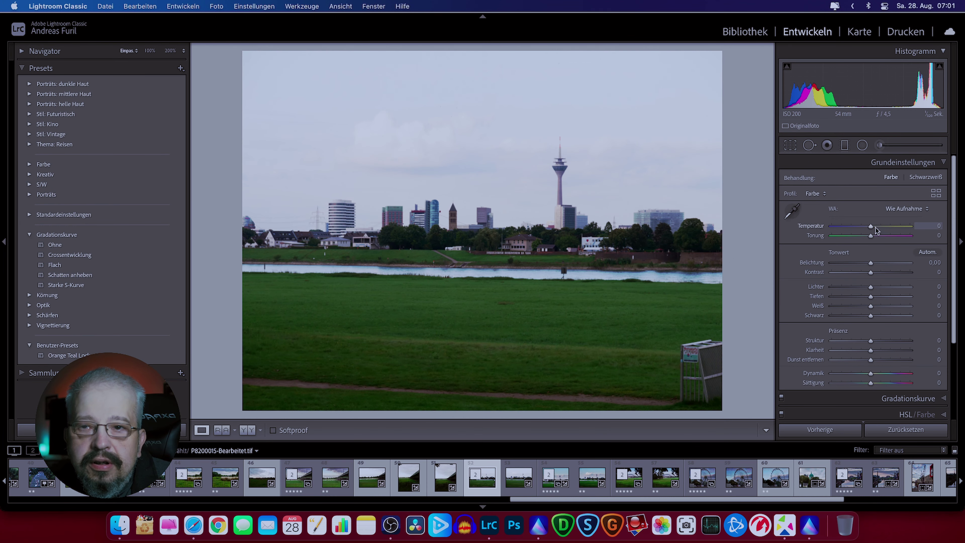
pyautogui.moveTo(871, 226); pyautogui.dragTo(867, 226)
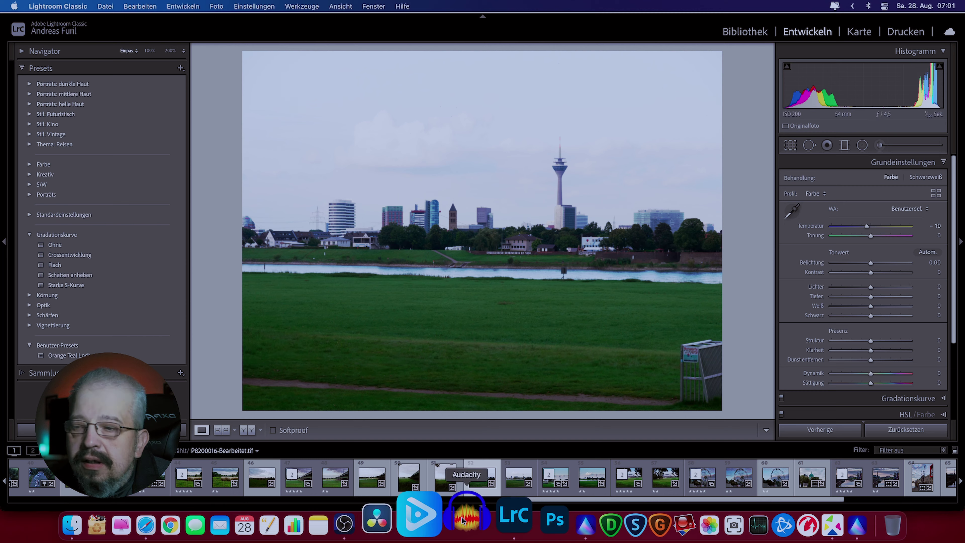
pyautogui.click(539, 517)
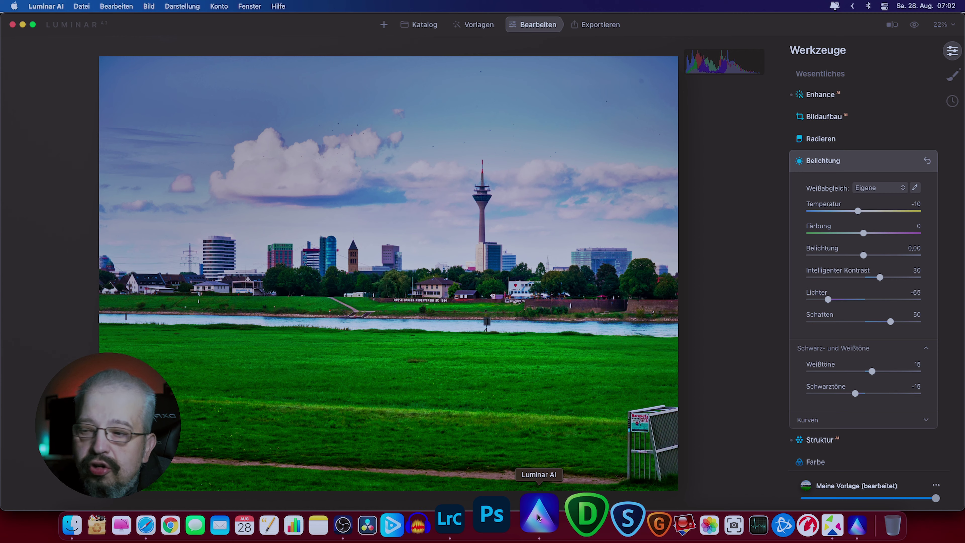
pyautogui.click(500, 516)
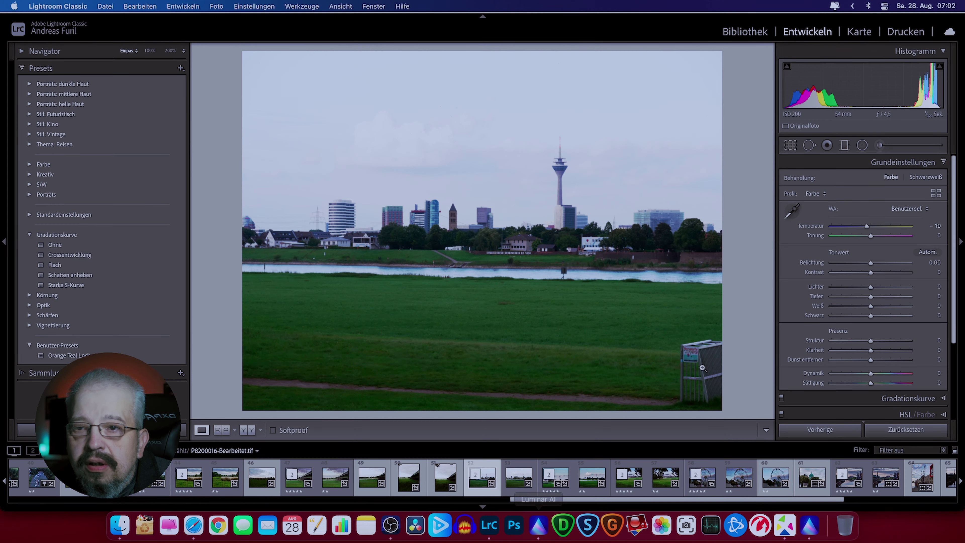
pyautogui.moveTo(870, 287); pyautogui.dragTo(846, 287)
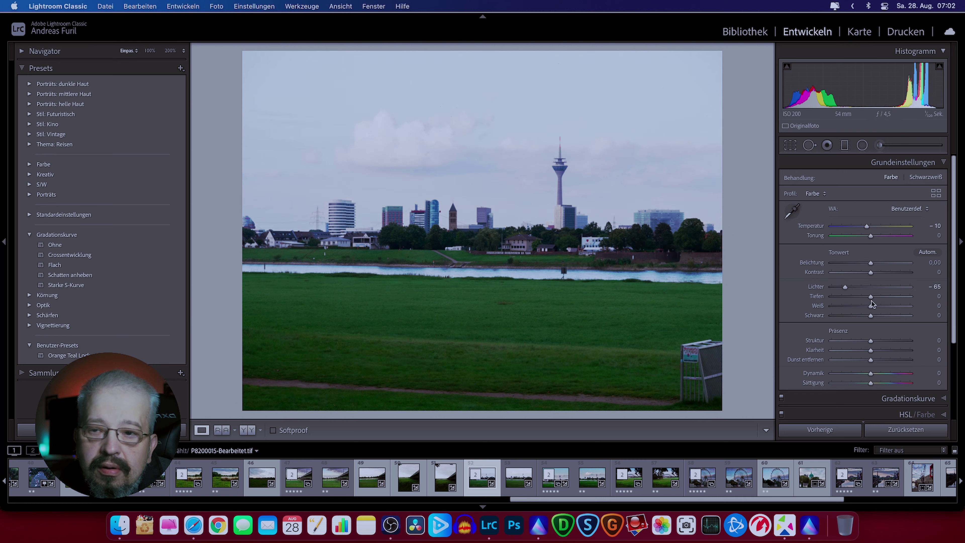
pyautogui.moveTo(871, 306); pyautogui.dragTo(889, 300)
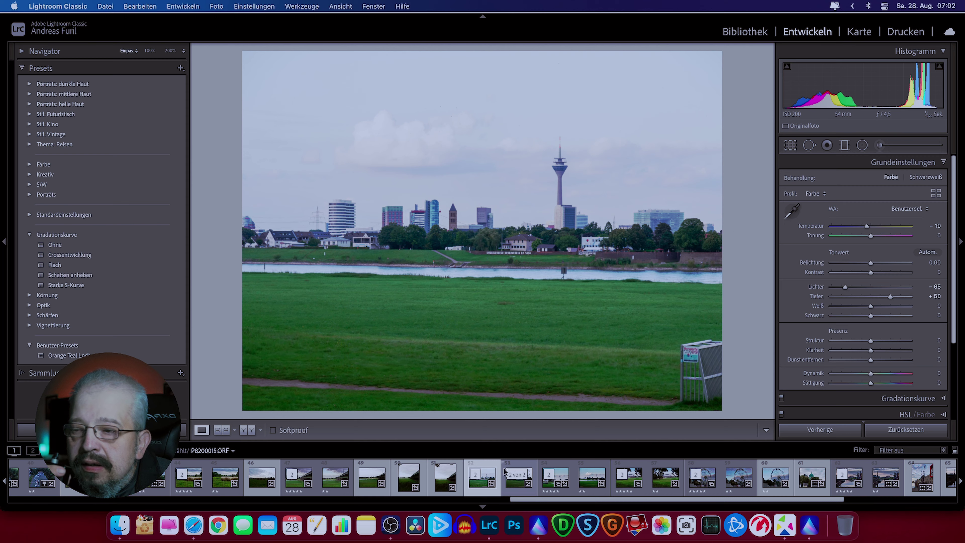
# Recheck Luminar's values and raise Lightroom's Weiß to +15
pyautogui.click(537, 525)
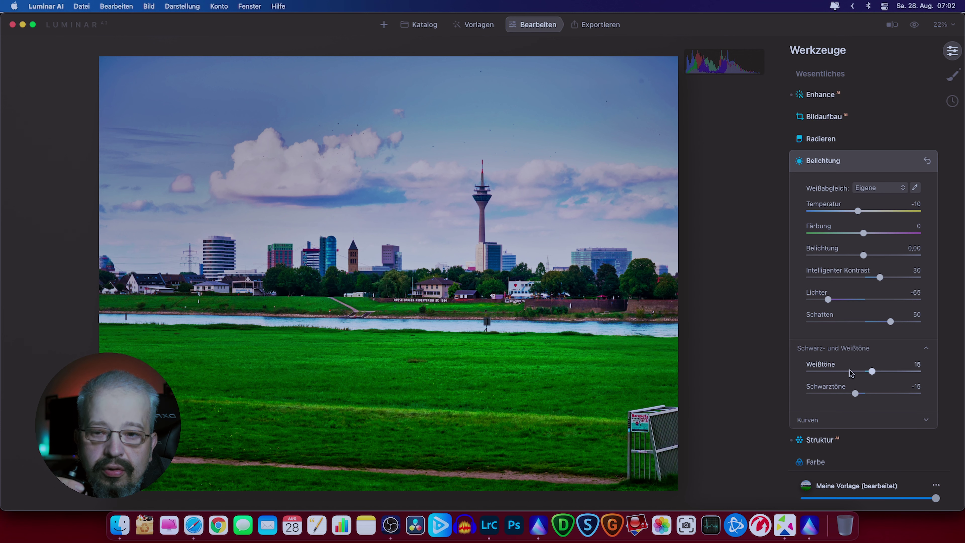
pyautogui.click(498, 516)
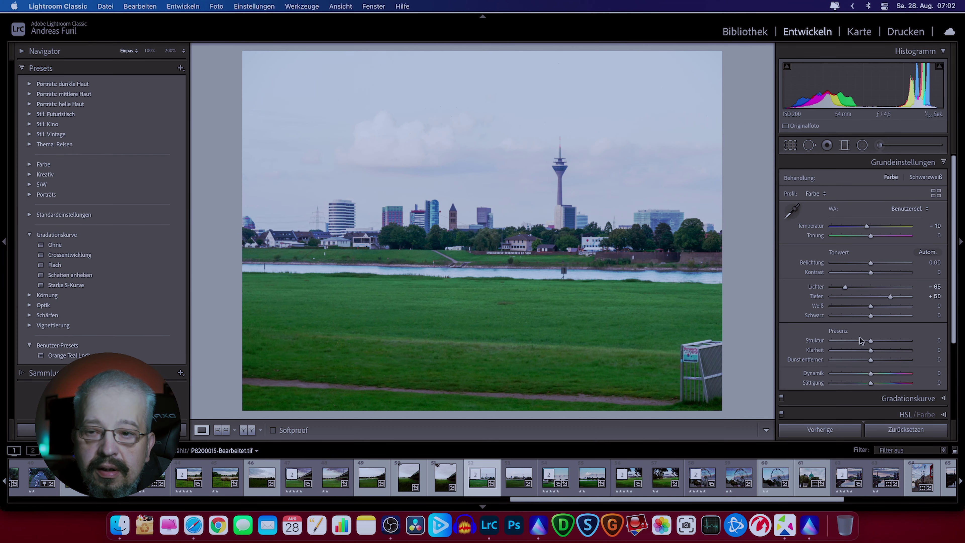
pyautogui.moveTo(870, 306); pyautogui.dragTo(876, 307)
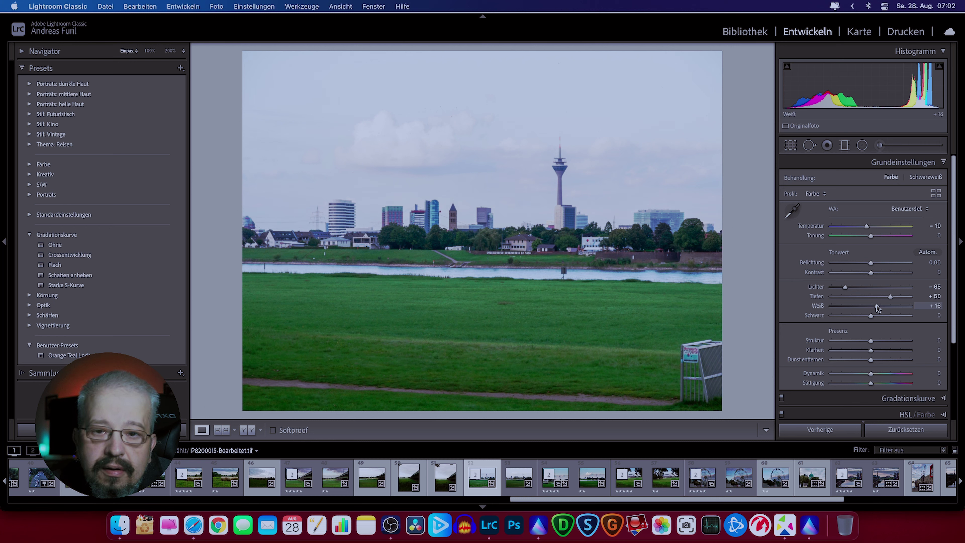
pyautogui.moveTo(876, 306); pyautogui.dragTo(876, 306)
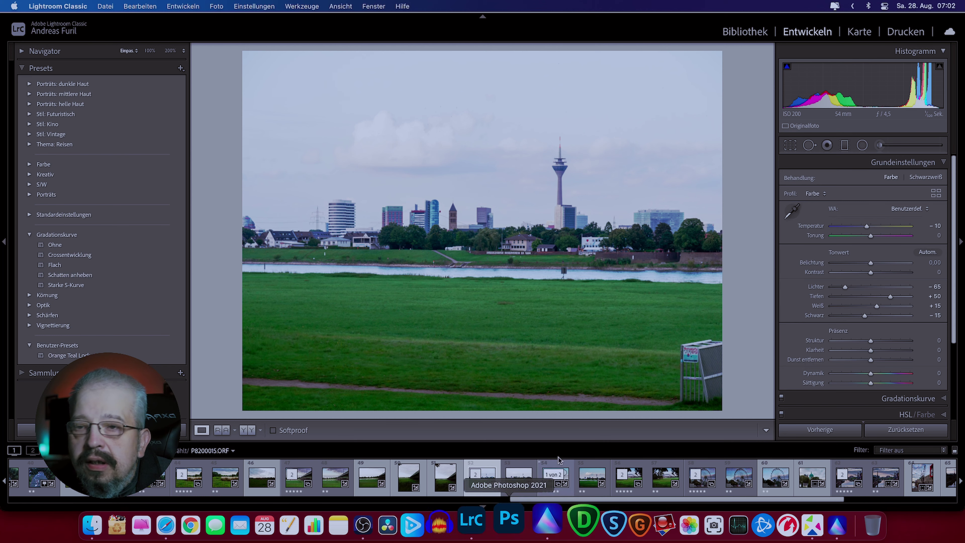
# Read Luminar's Struktur Menge of 15 and return to Lightroom, where Struktur is +15
pyautogui.click(543, 518)
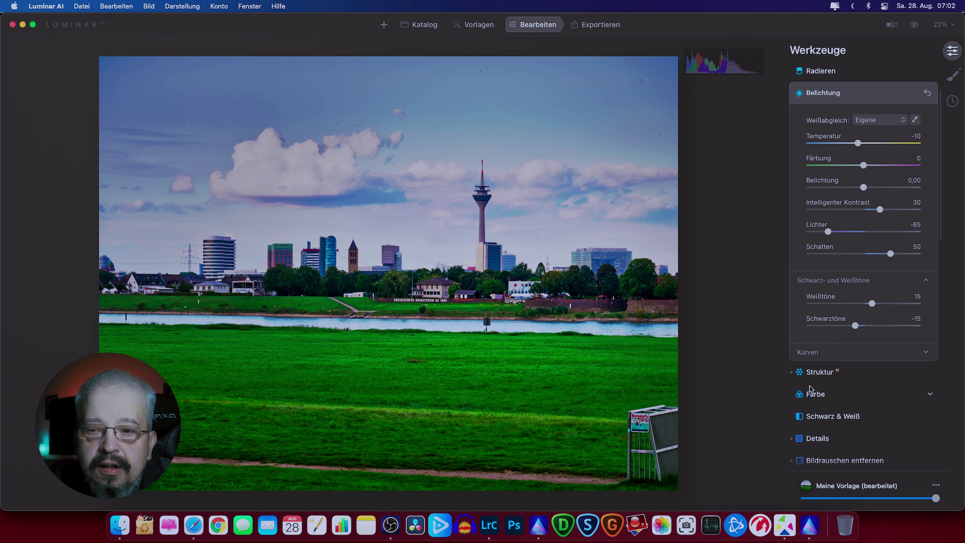
pyautogui.click(815, 373)
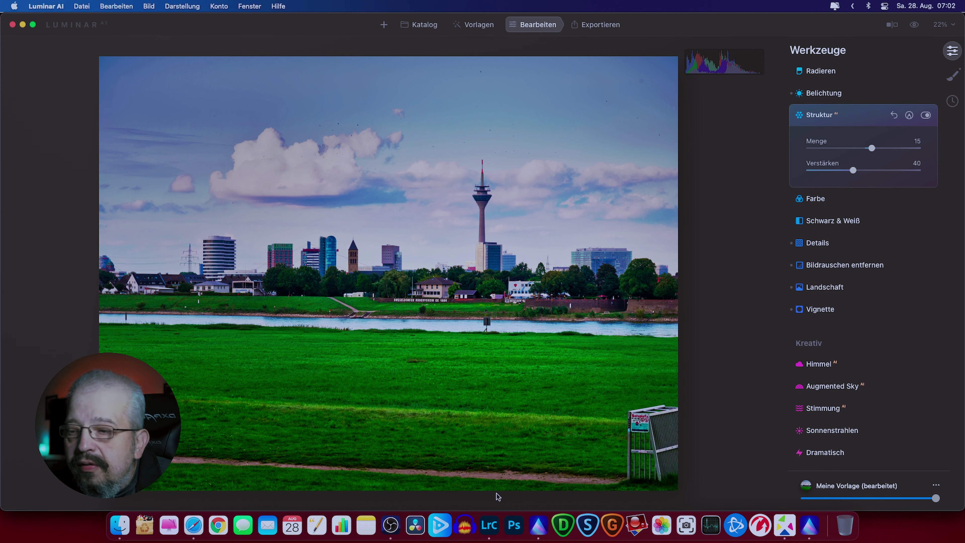
pyautogui.click(489, 524)
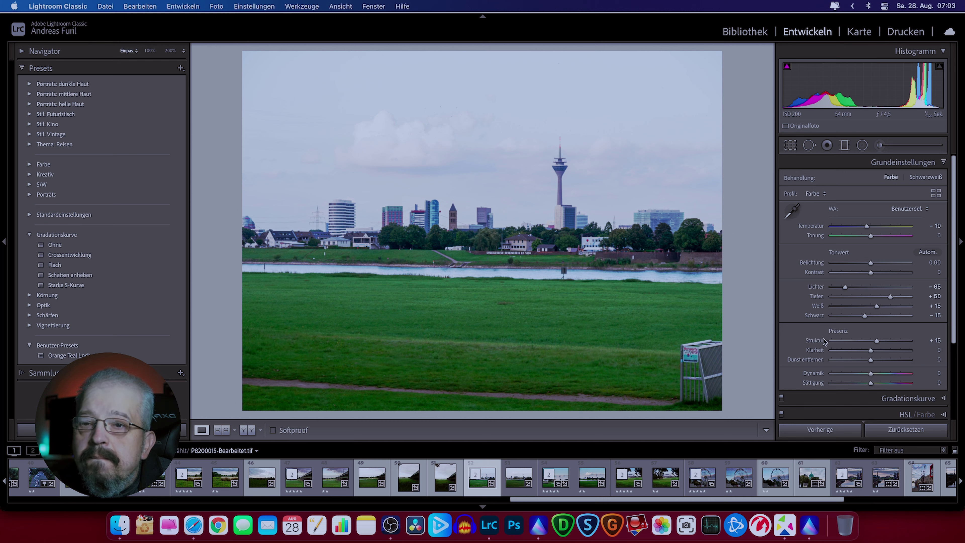
# Set Lightroom sharpening to Betrag 70 and Maskieren 72, using the Option-key mask preview
pyautogui.scroll(-3, 807, 327)
pyautogui.scroll(-3, 808, 327)
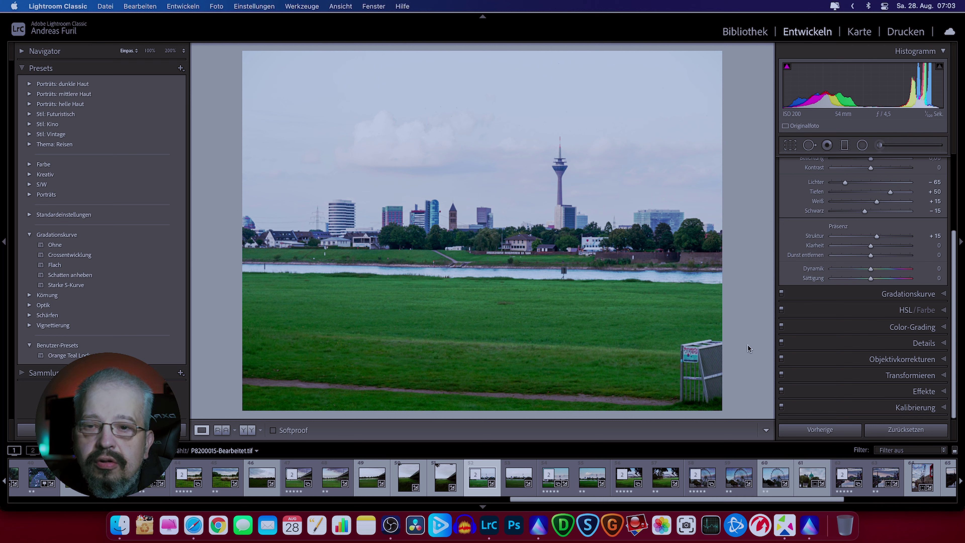
pyautogui.click(894, 343)
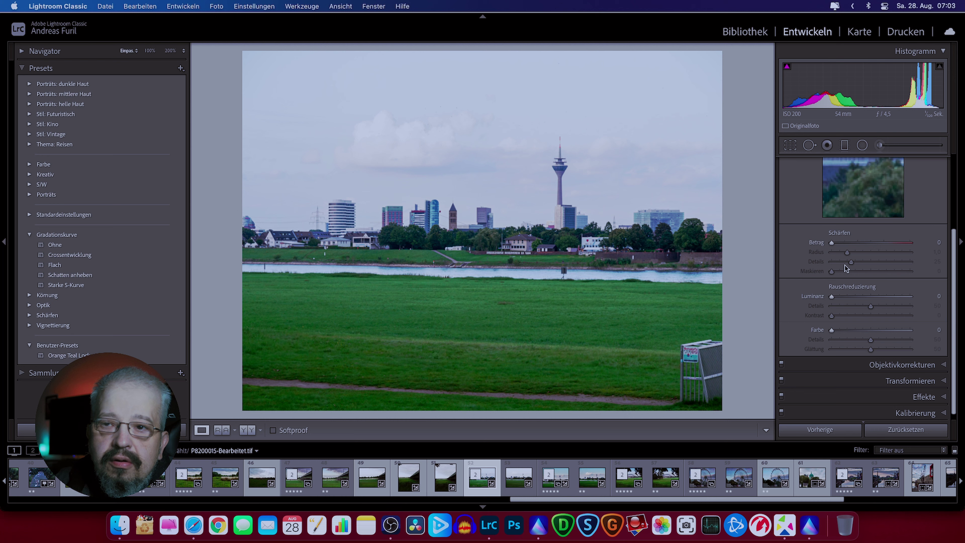
pyautogui.moveTo(831, 243); pyautogui.dragTo(873, 245)
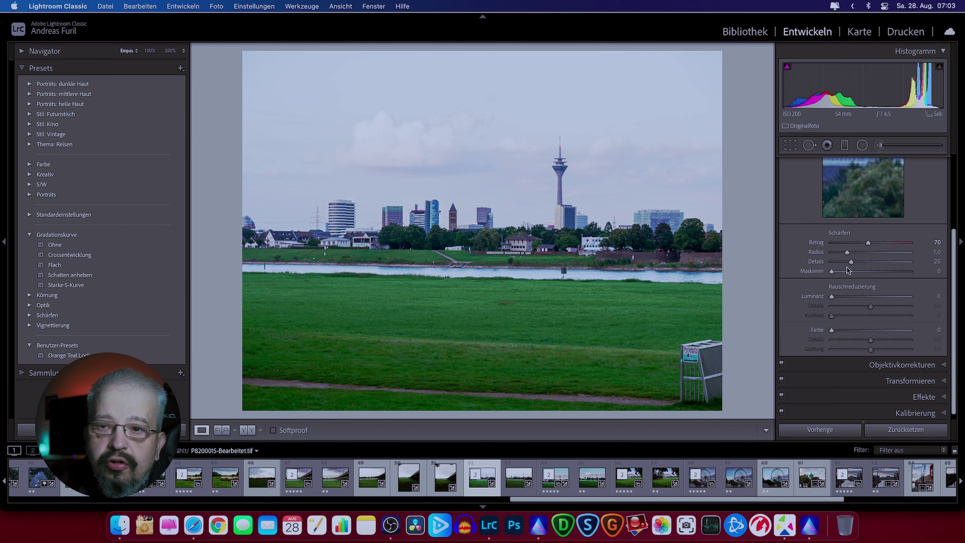
pyautogui.press('alt')
pyautogui.moveTo(834, 272); pyautogui.dragTo(889, 274)
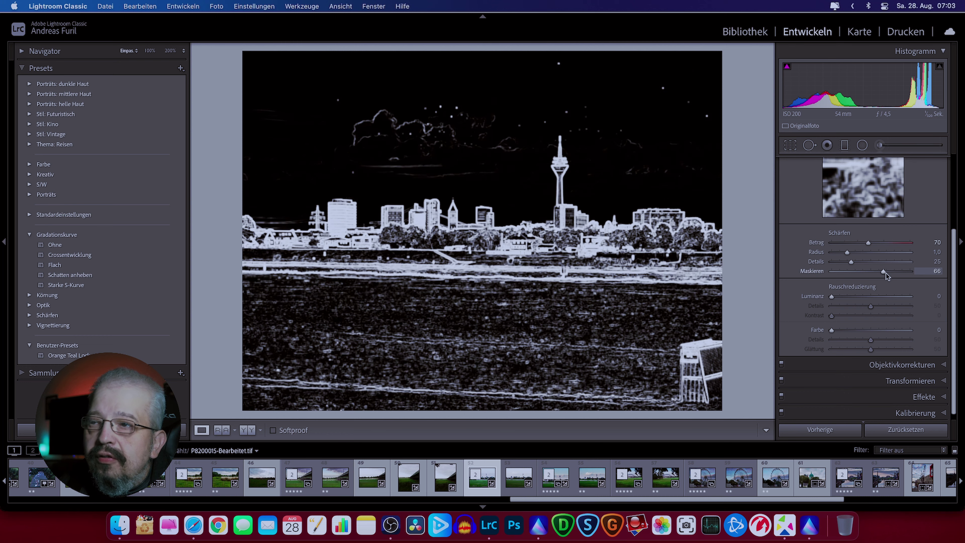
pyautogui.moveTo(888, 273); pyautogui.dragTo(890, 273)
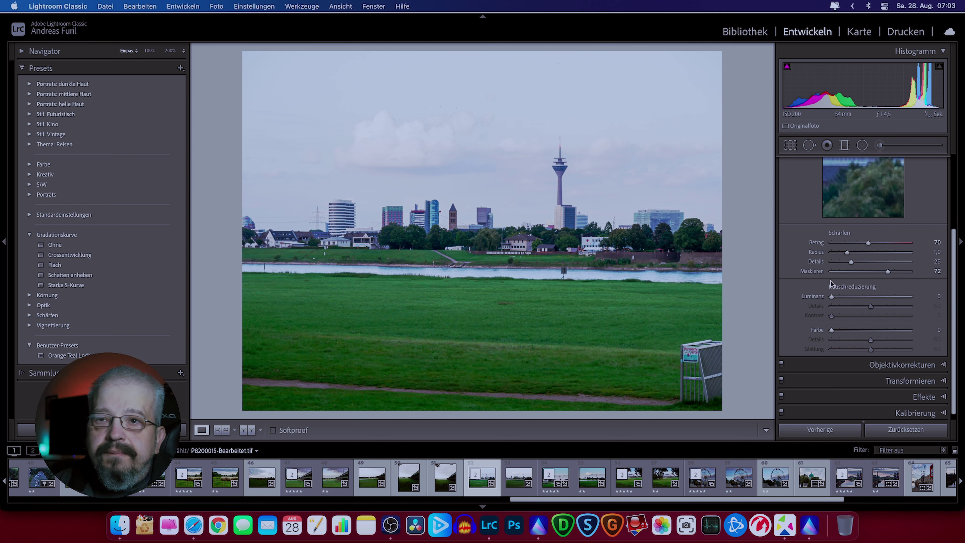
pyautogui.scroll(3, 832, 213)
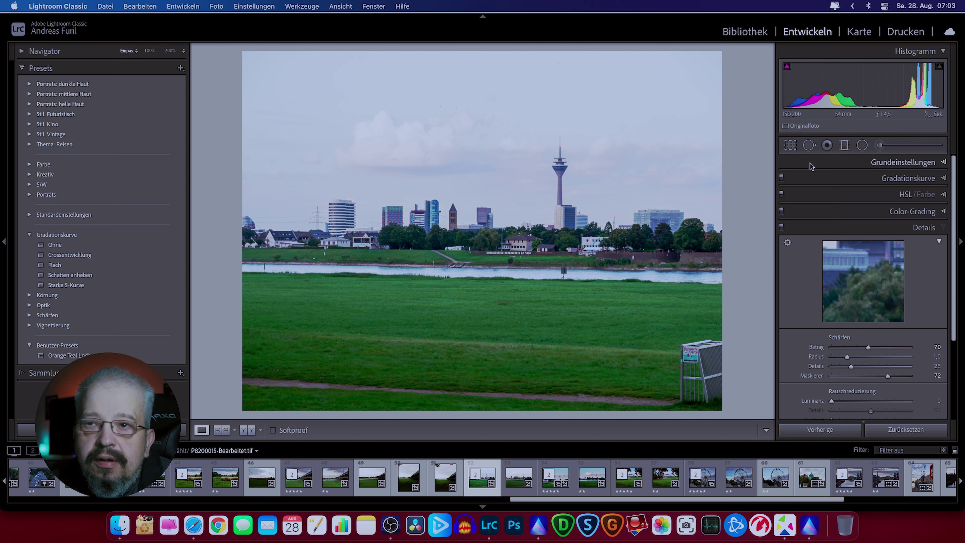
# Check Luminar's noise values (Luminanz 40, Farbrauschen 25), then scroll Lightroom to Details
pyautogui.click(900, 162)
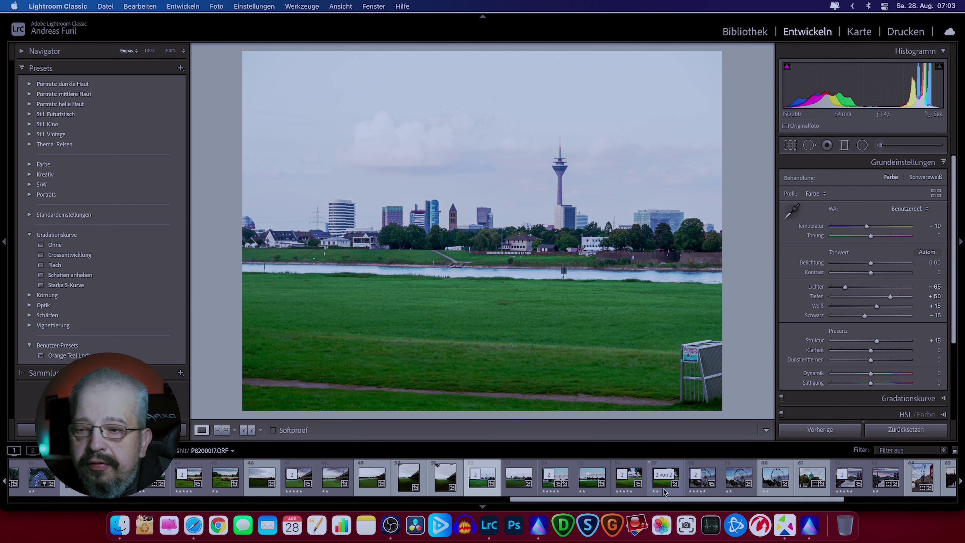
pyautogui.click(547, 513)
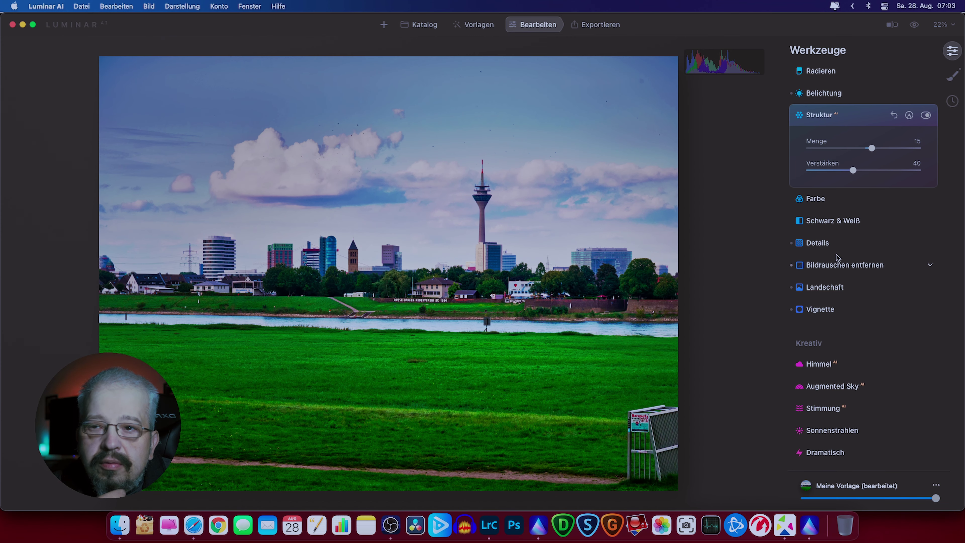
pyautogui.click(862, 268)
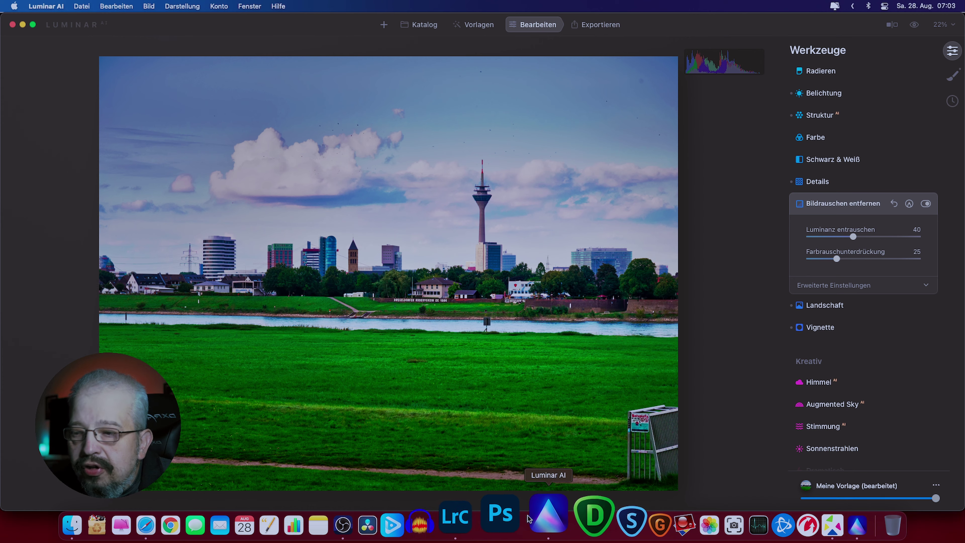
pyautogui.click(446, 519)
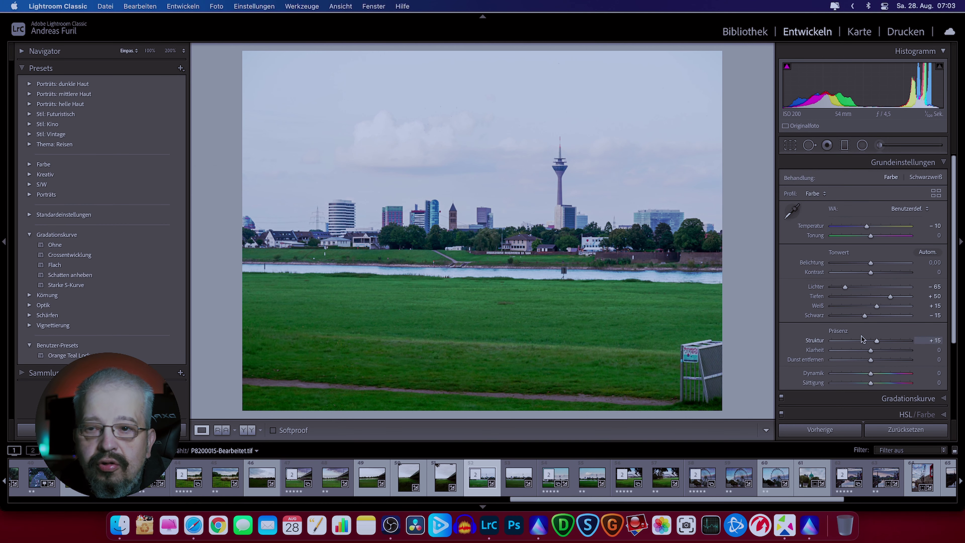
pyautogui.scroll(-5, 861, 339)
pyautogui.scroll(-5, 860, 346)
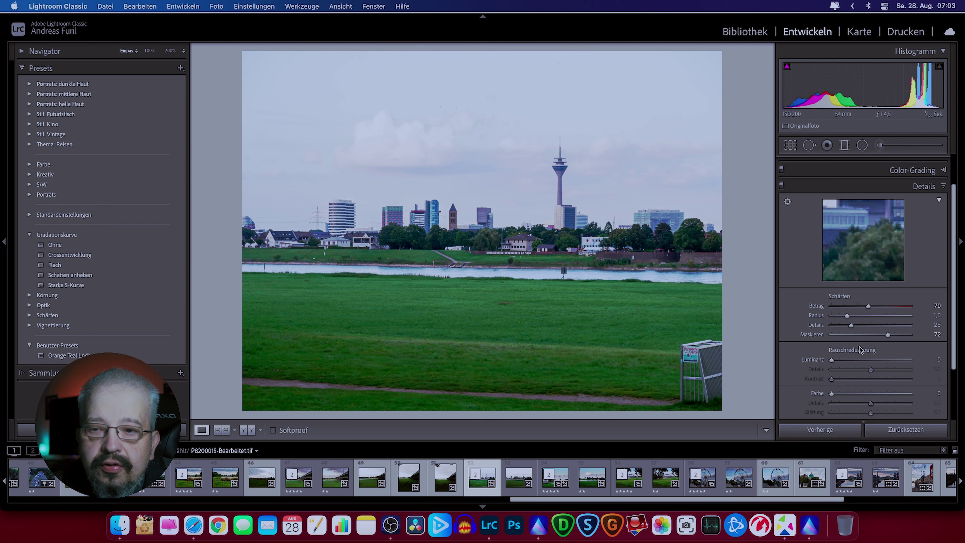
# Set Luminanz noise reduction to 40 and inspect the TV tower at 100% zoom
pyautogui.moveTo(833, 364); pyautogui.dragTo(841, 364)
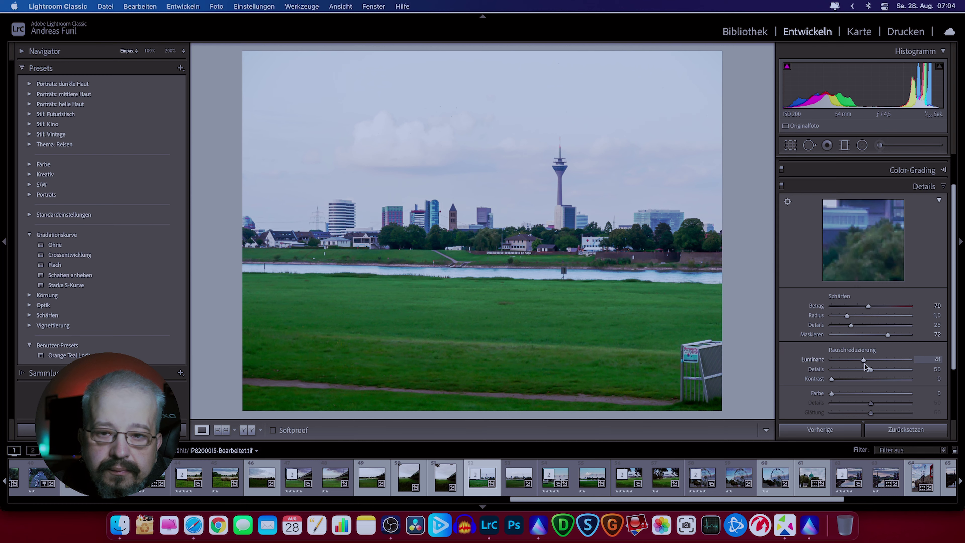
pyautogui.click(611, 170)
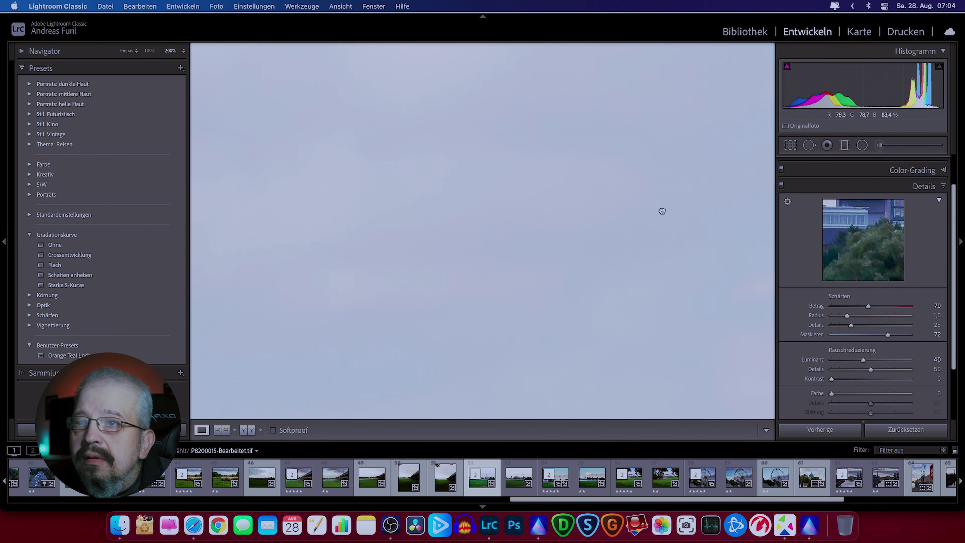
pyautogui.moveTo(661, 209); pyautogui.dragTo(743, 186)
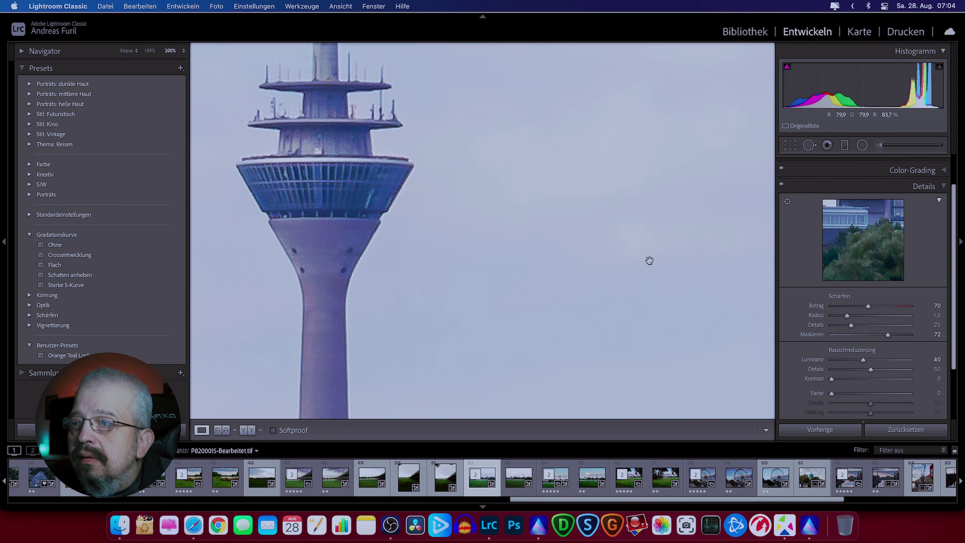
pyautogui.moveTo(564, 289); pyautogui.dragTo(620, 247)
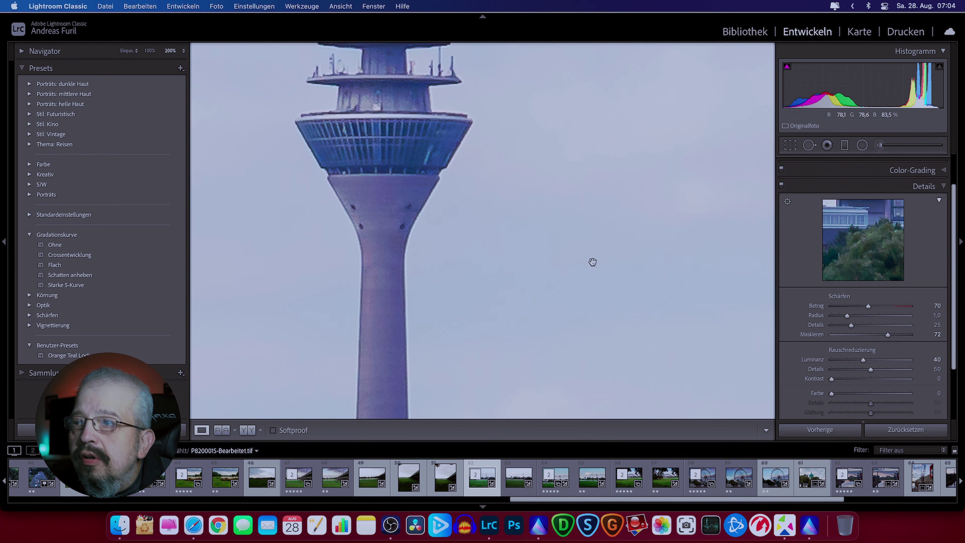
pyautogui.click(593, 261)
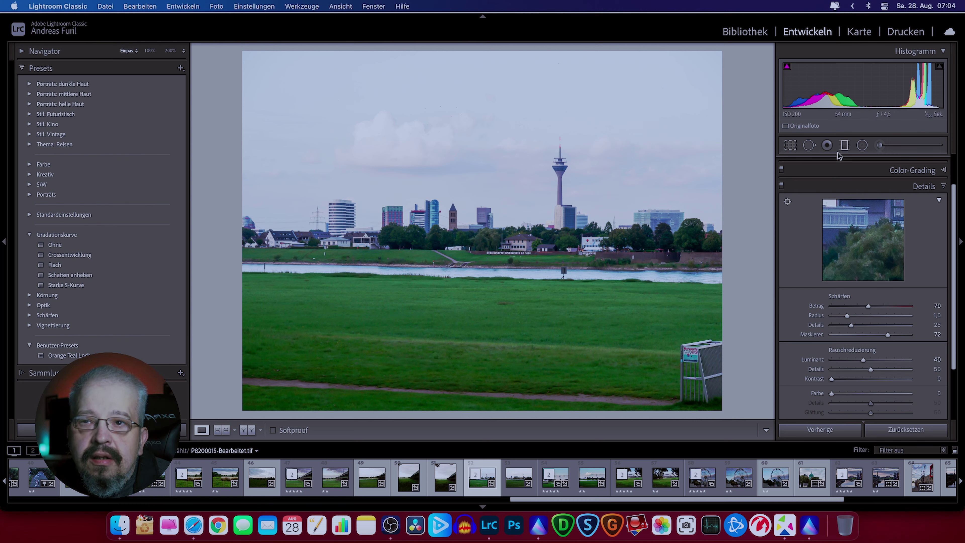
# Draw a graduated filter from the top of the sky down to the skyline
pyautogui.click(844, 145)
pyautogui.moveTo(498, 93); pyautogui.dragTo(495, 260)
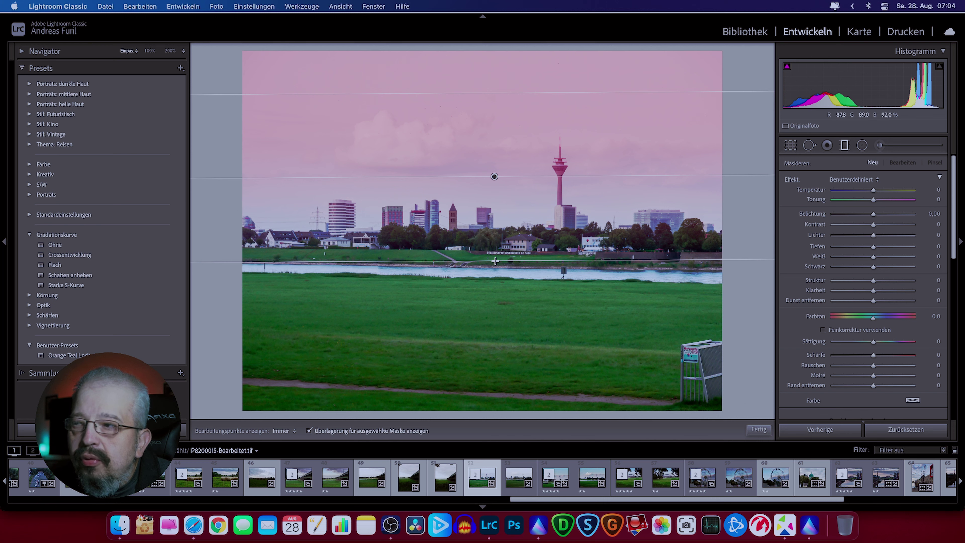
pyautogui.moveTo(495, 260); pyautogui.dragTo(495, 261)
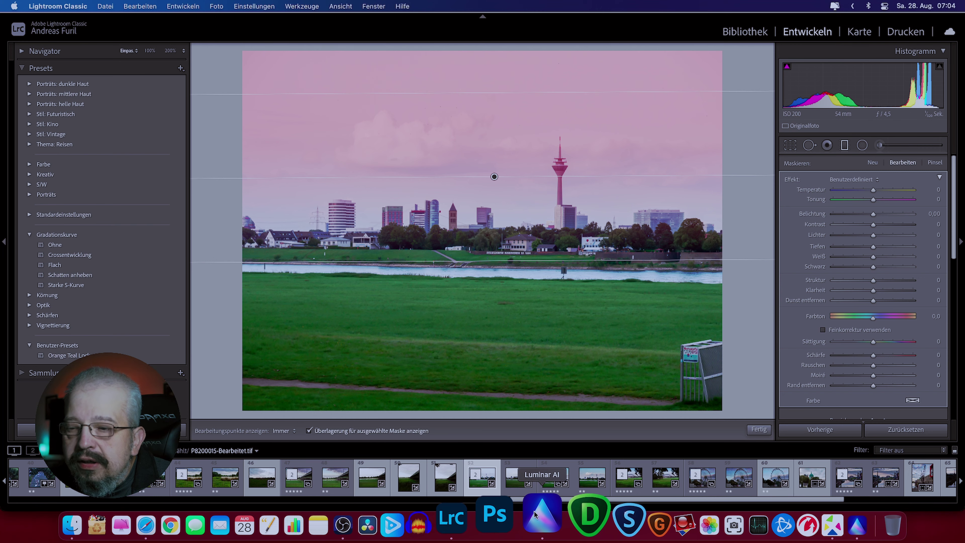
# Match Luminar's sky mask: give the gradient Lichter -54 and Belichtung -0.61, then apply it
pyautogui.click(543, 517)
pyautogui.click(951, 75)
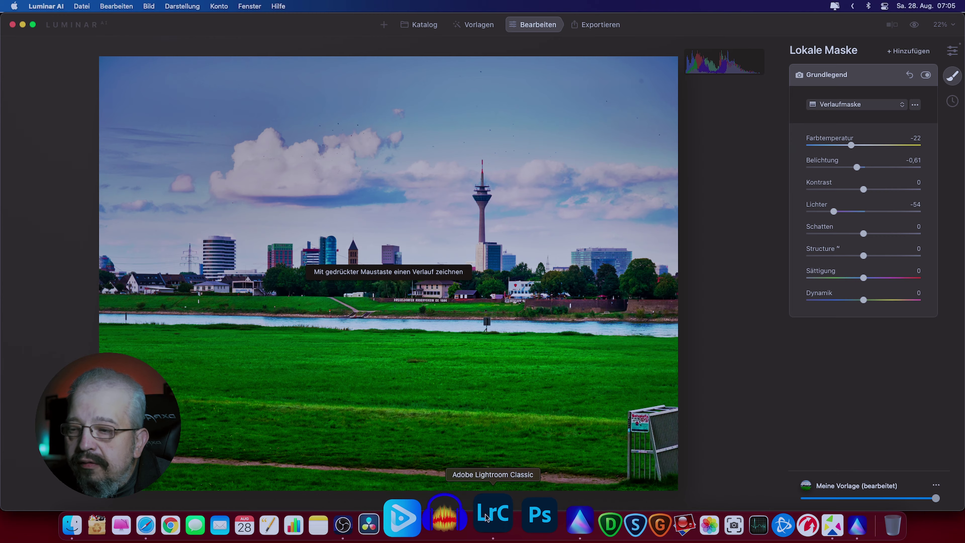
pyautogui.click(481, 520)
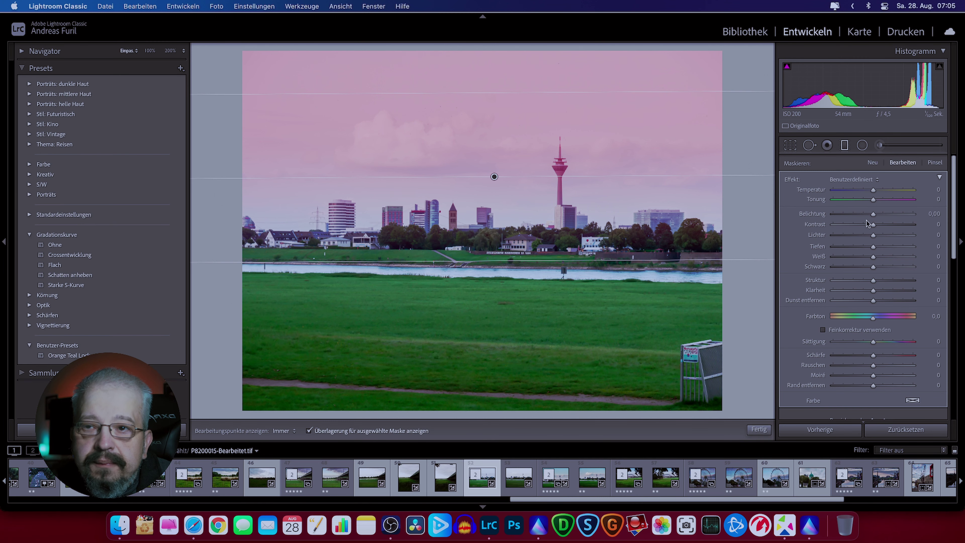
pyautogui.moveTo(872, 234); pyautogui.dragTo(849, 235)
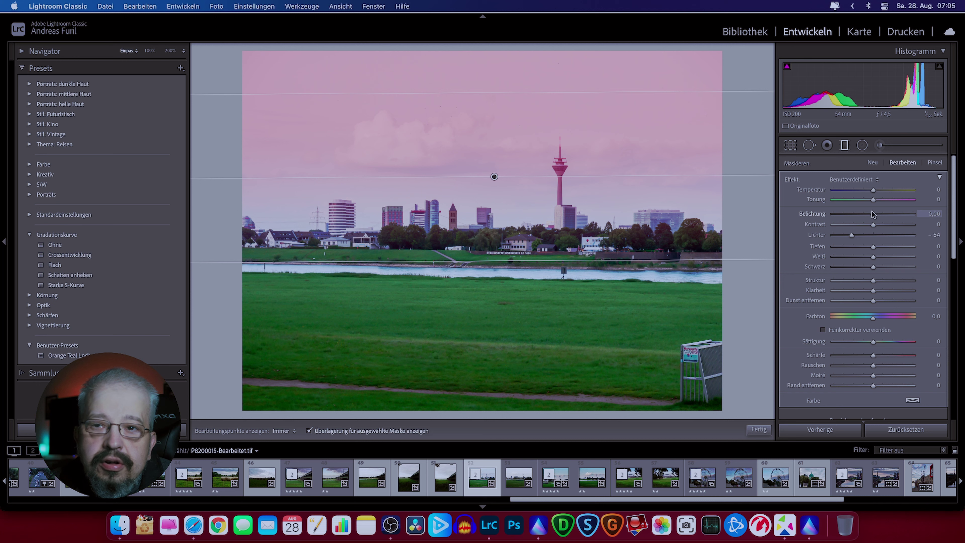
pyautogui.moveTo(873, 214); pyautogui.dragTo(867, 217)
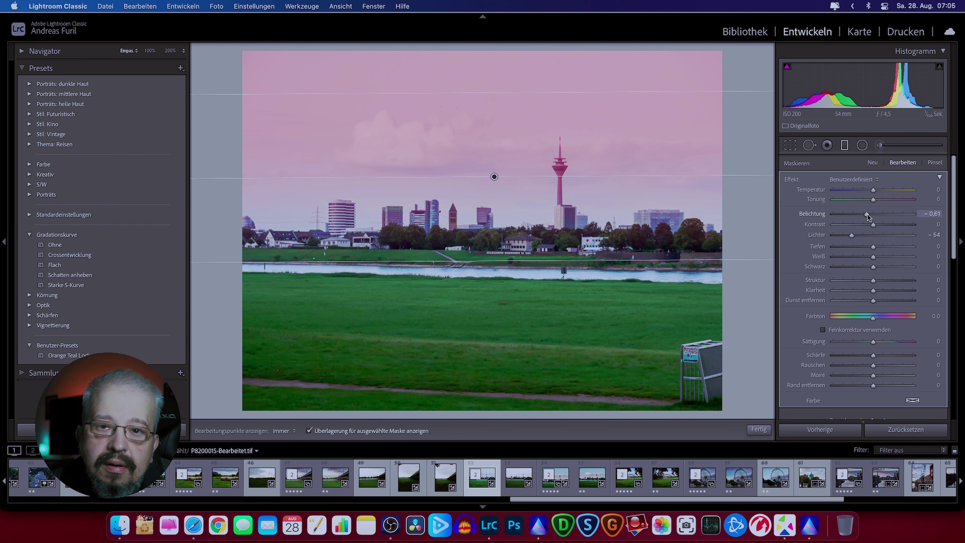
pyautogui.click(845, 146)
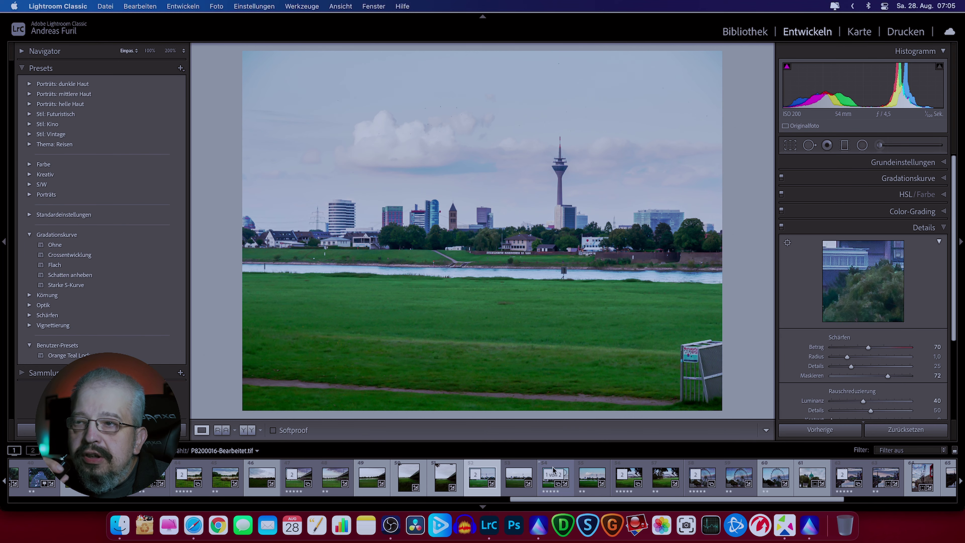
# Export the Luminar edit to disk as the TIFF P8200015-Bearbeitet.tiff
pyautogui.click(540, 515)
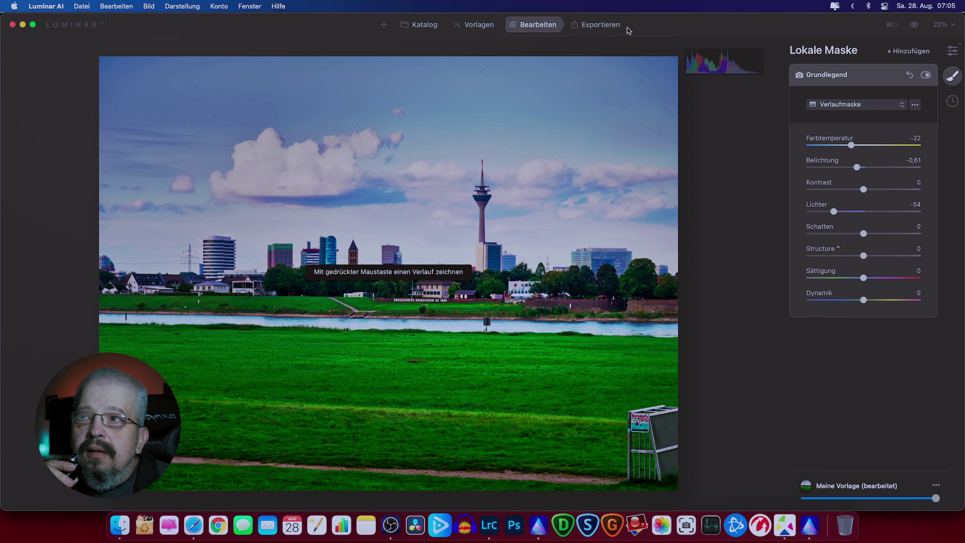
pyautogui.click(618, 28)
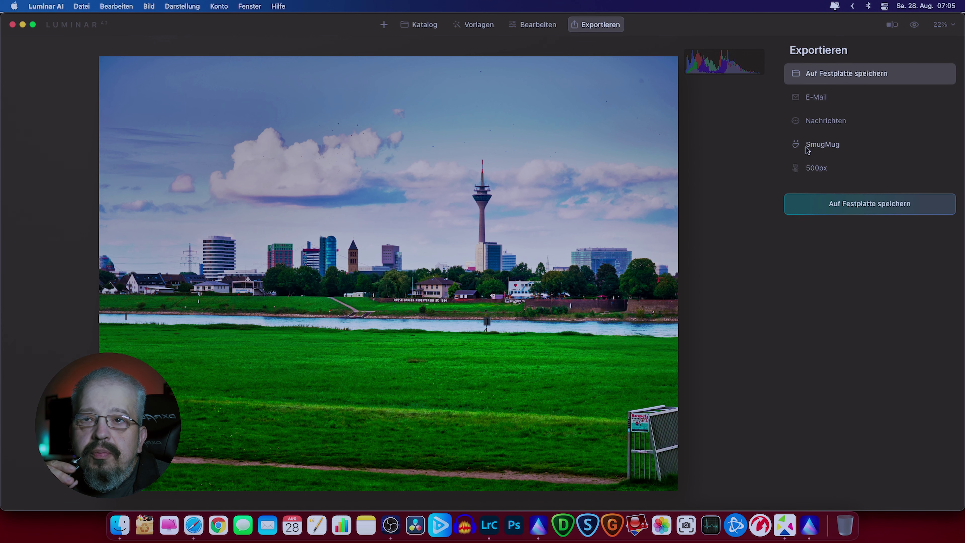
pyautogui.click(858, 209)
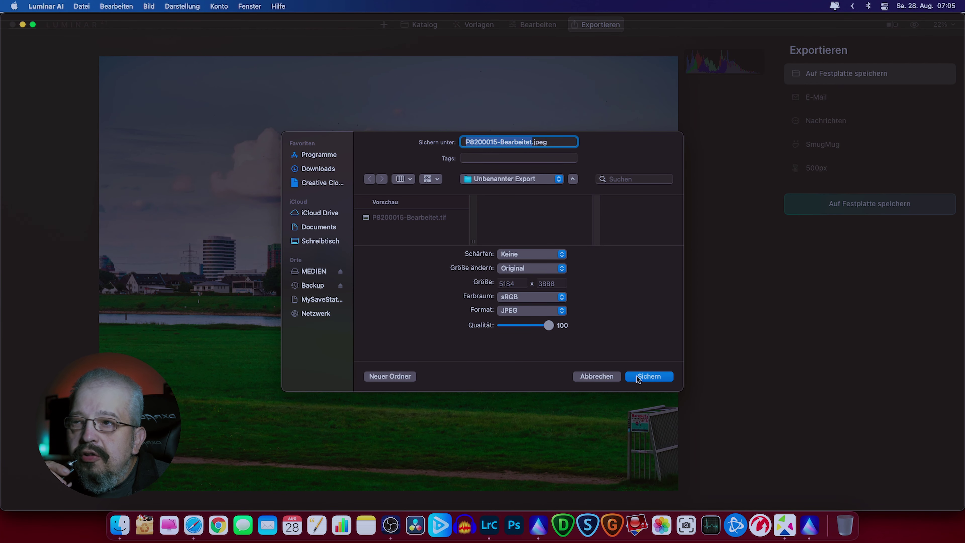
pyautogui.click(538, 310)
pyautogui.click(531, 334)
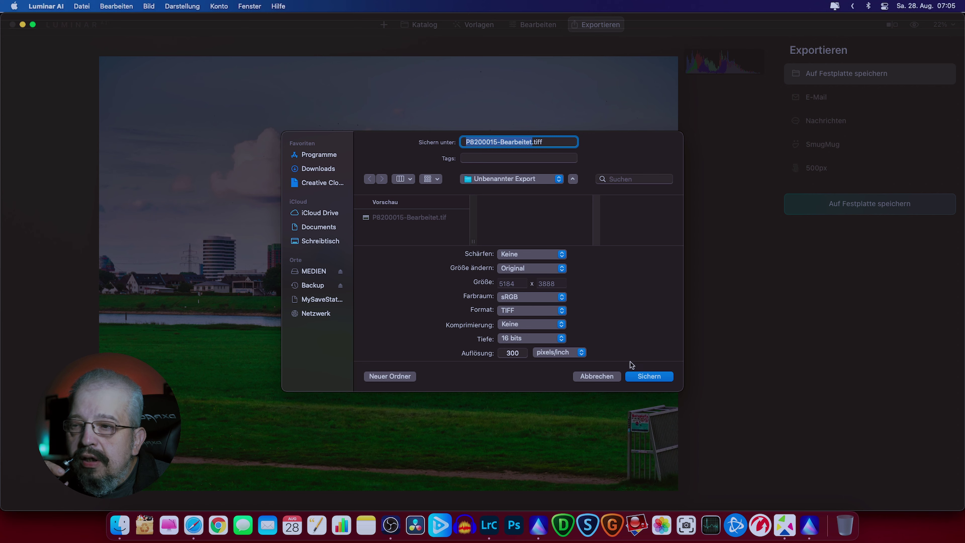
pyautogui.click(648, 376)
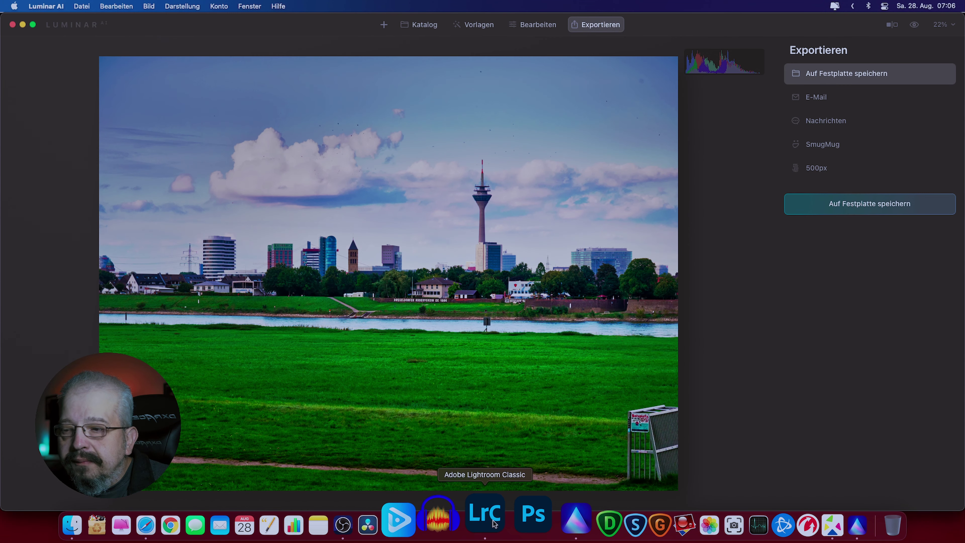
pyautogui.click(488, 524)
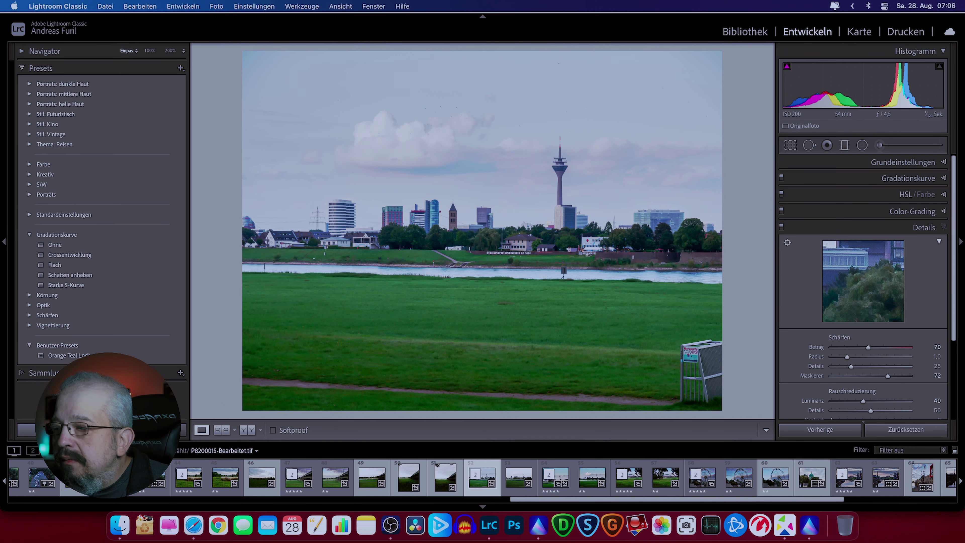
# In the Bibliothek, look at the original P8200015.ORF alongside the edited TIFF
pyautogui.click(744, 31)
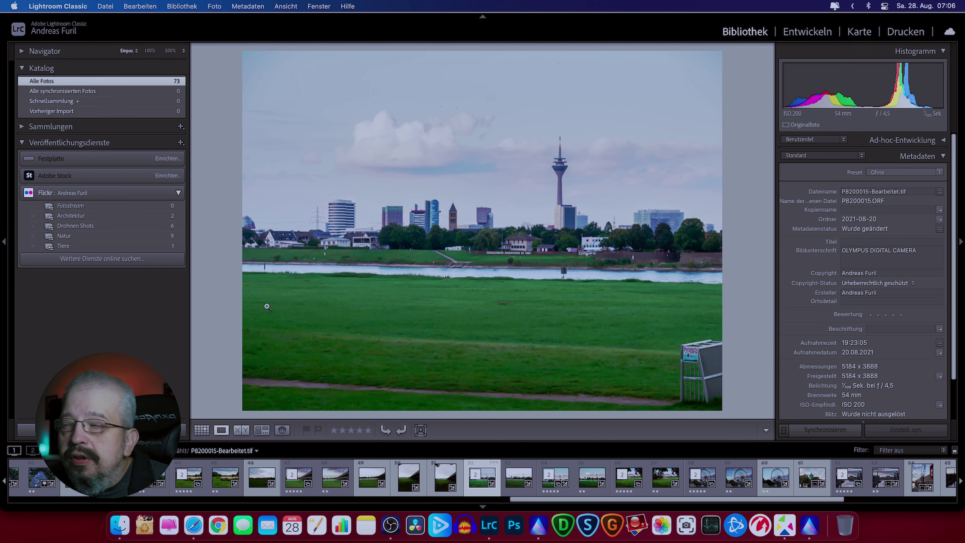
pyautogui.rightClick(487, 481)
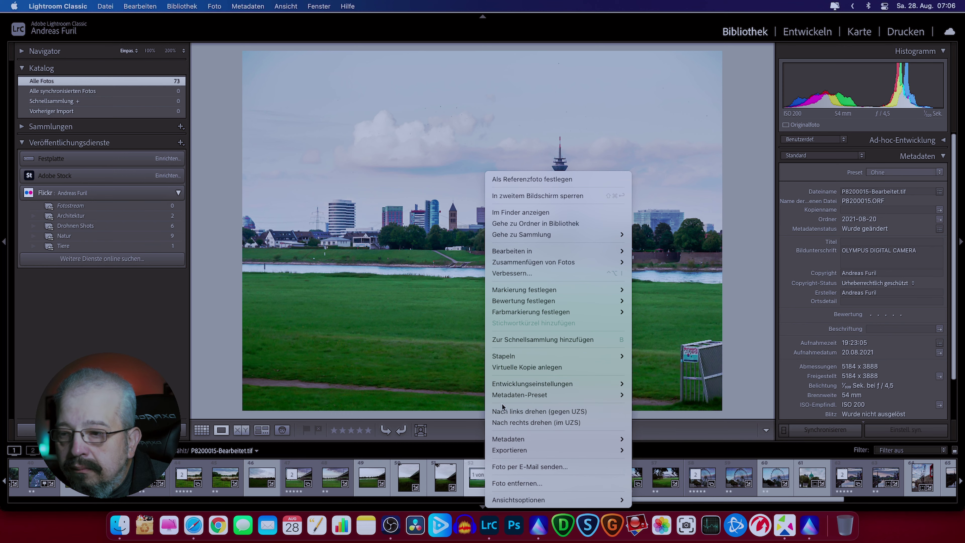
pyautogui.click(460, 441)
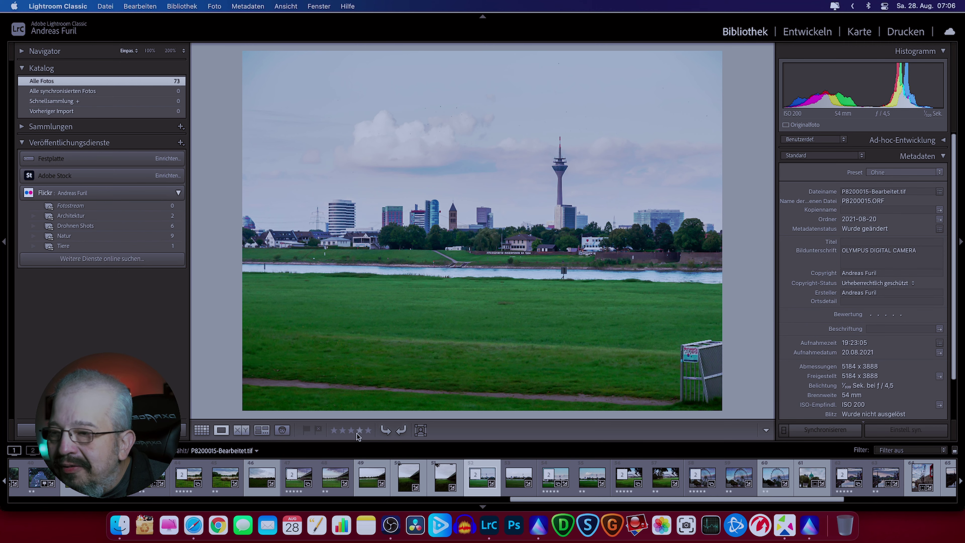
pyautogui.press('Right')
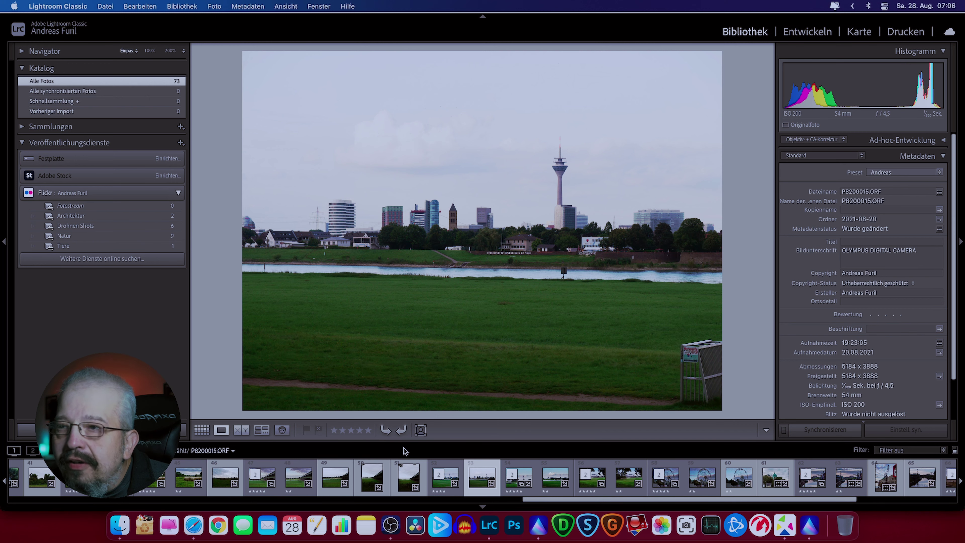
pyautogui.click(442, 485)
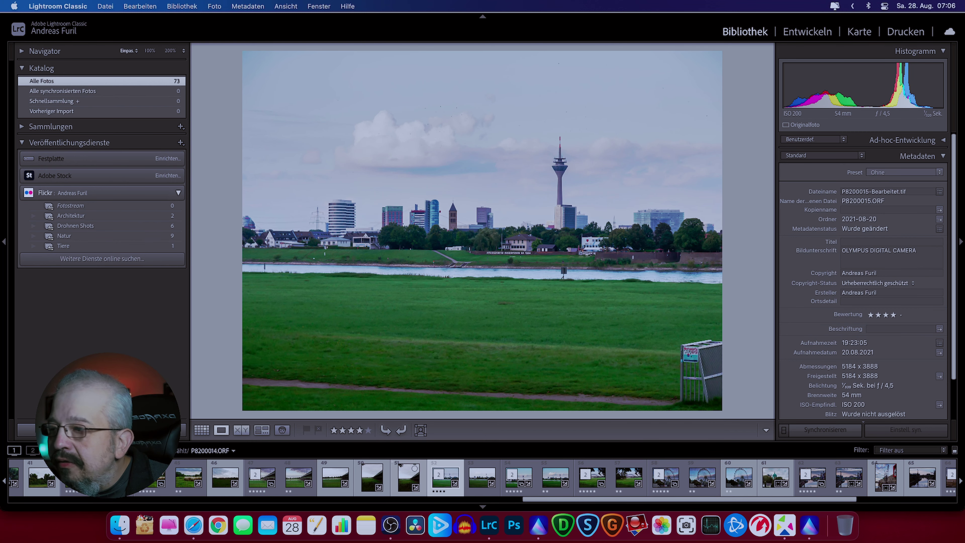
# Import the Luminar TIFF from Macintosh HD > Benutzer > home > Schreibtisch
pyautogui.click(28, 430)
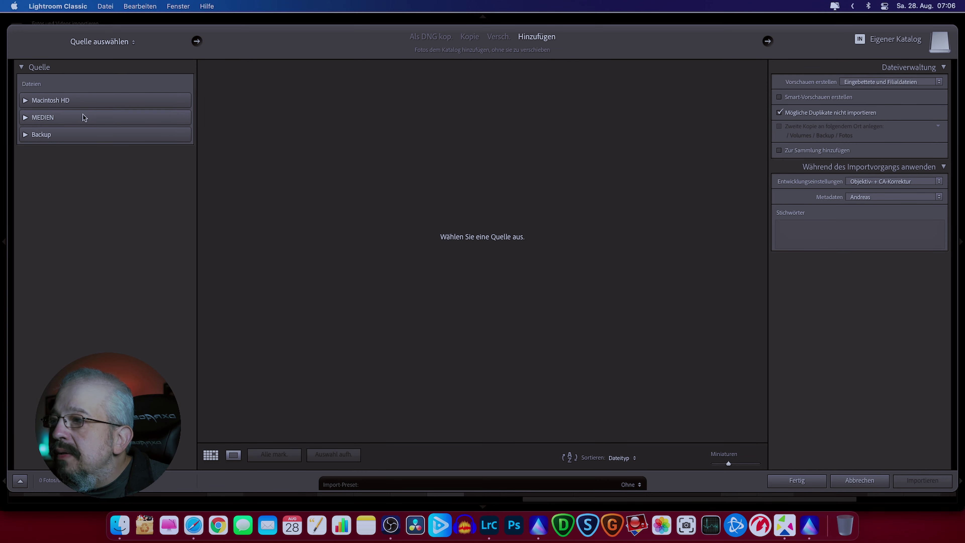
pyautogui.click(78, 102)
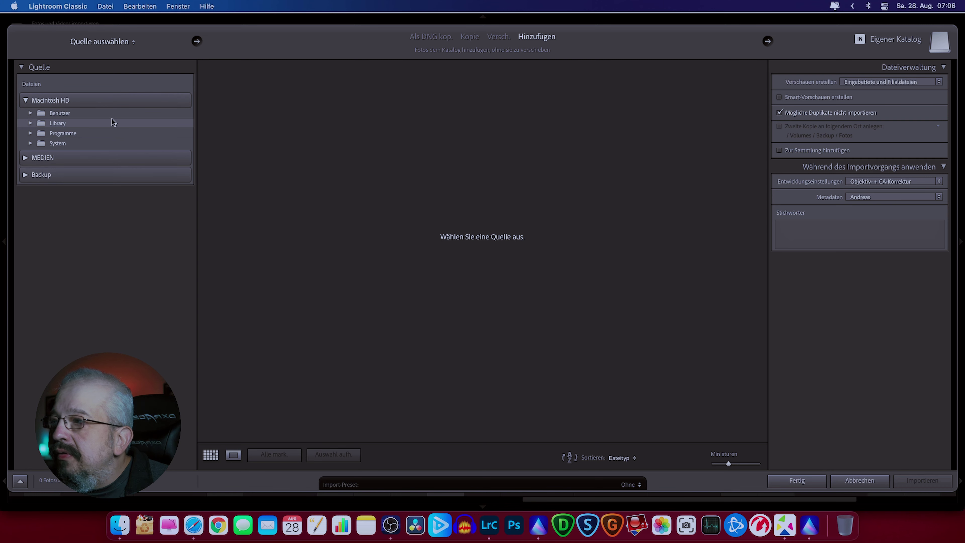
pyautogui.click(99, 114)
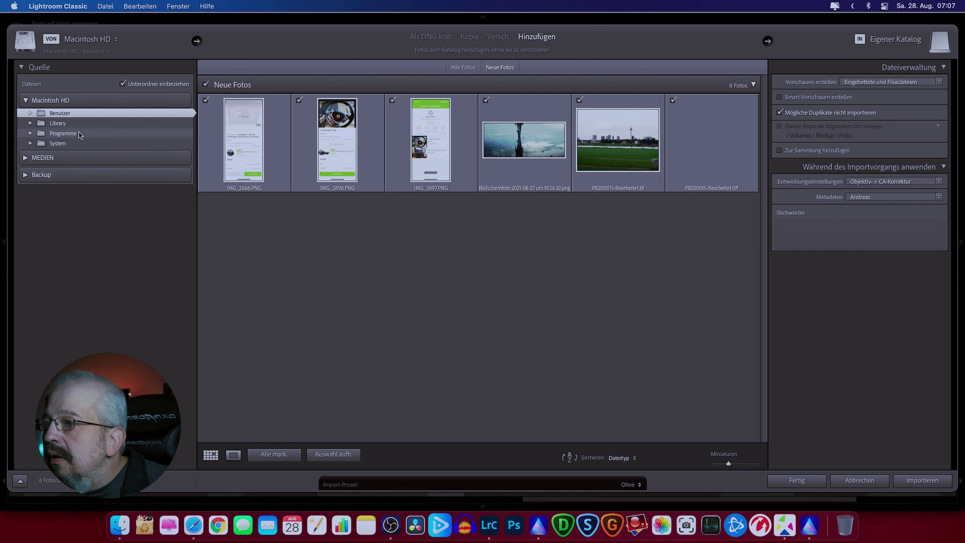
pyautogui.click(77, 113)
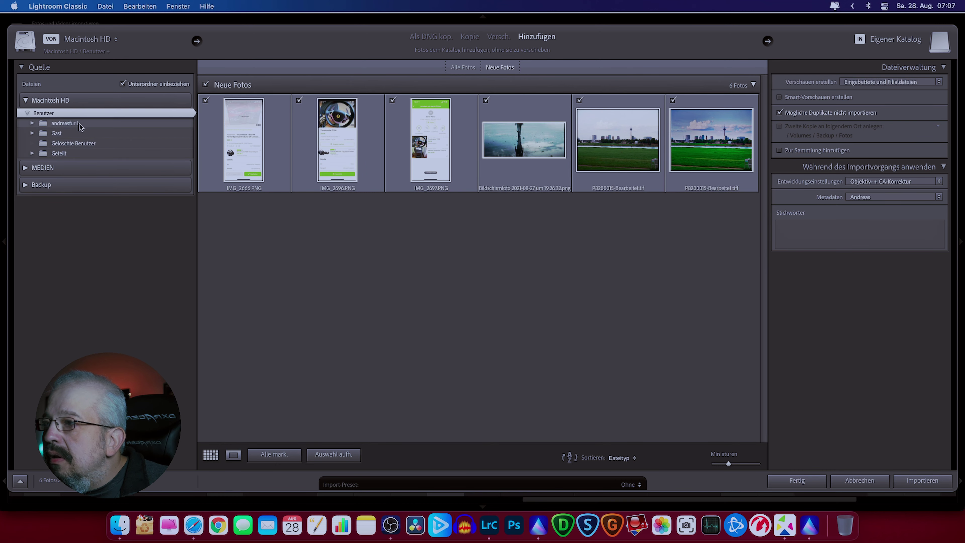
pyautogui.click(75, 122)
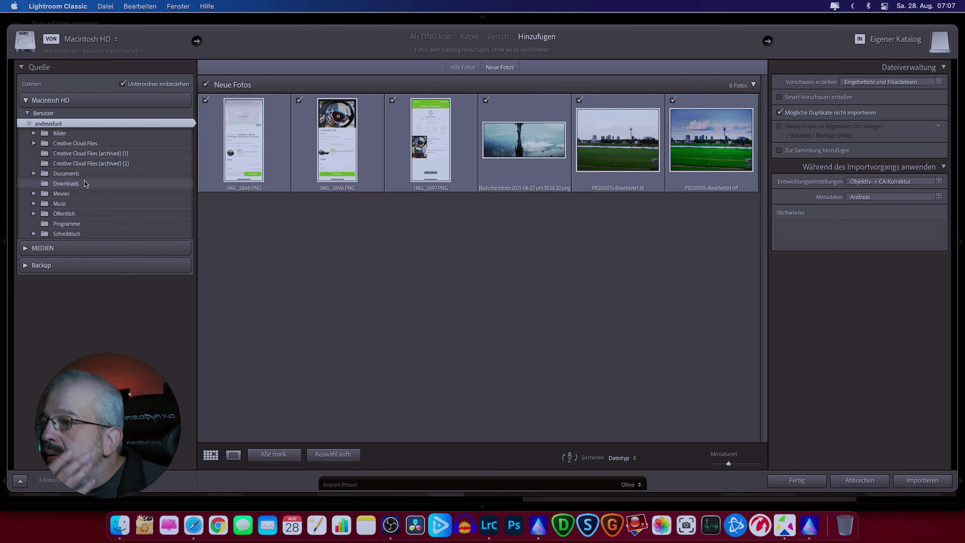
pyautogui.click(80, 233)
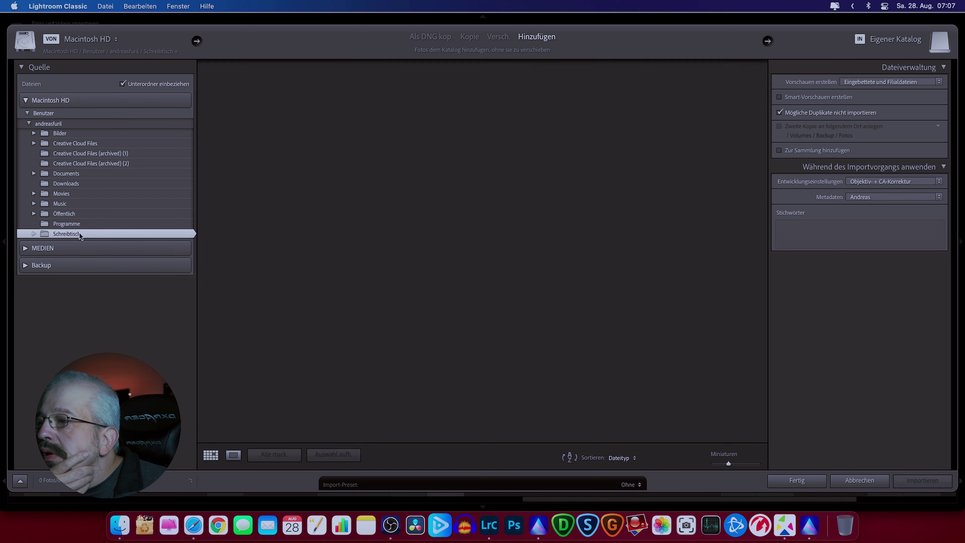
pyautogui.doubleClick(445, 153)
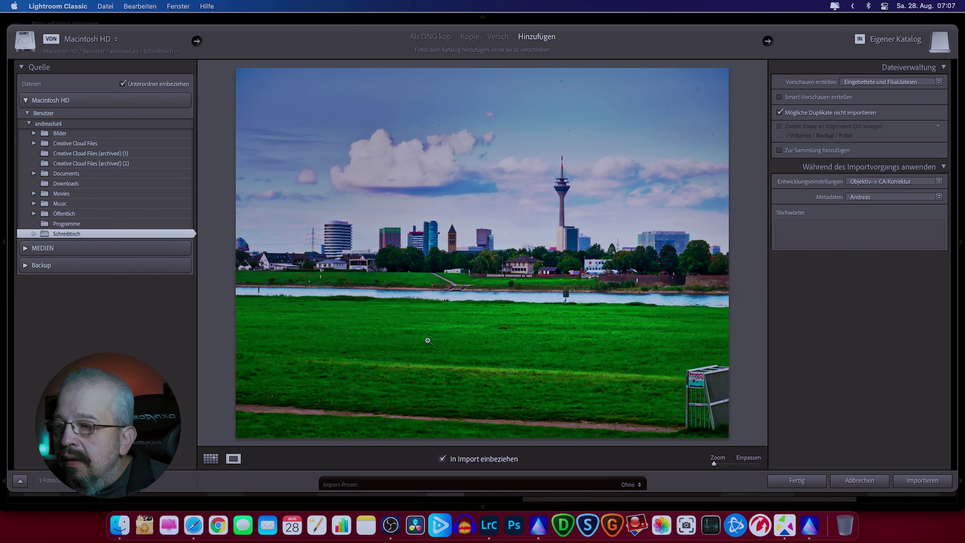
pyautogui.click(909, 480)
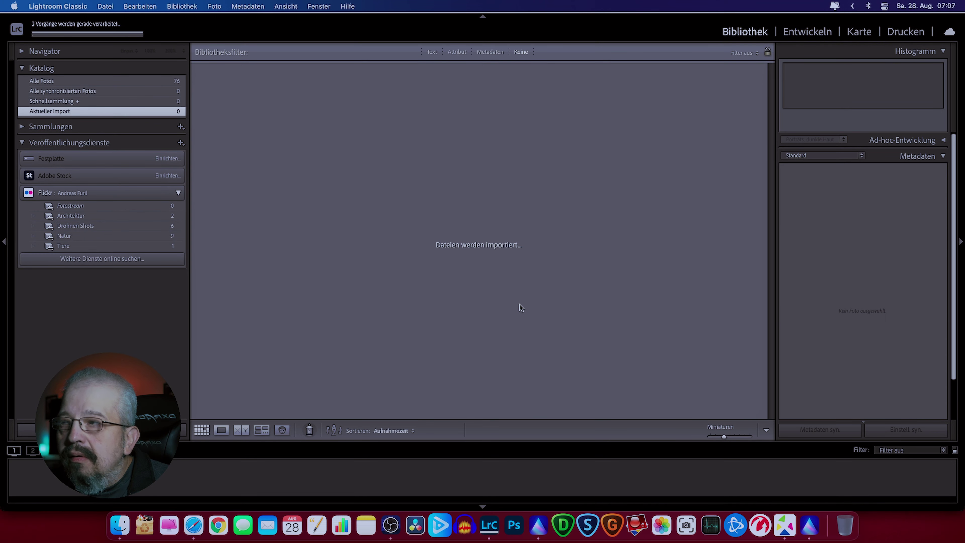
# Show Alle Fotos and select the newly imported TIFF, photo 55
pyautogui.click(118, 79)
pyautogui.scroll(-5, 460, 238)
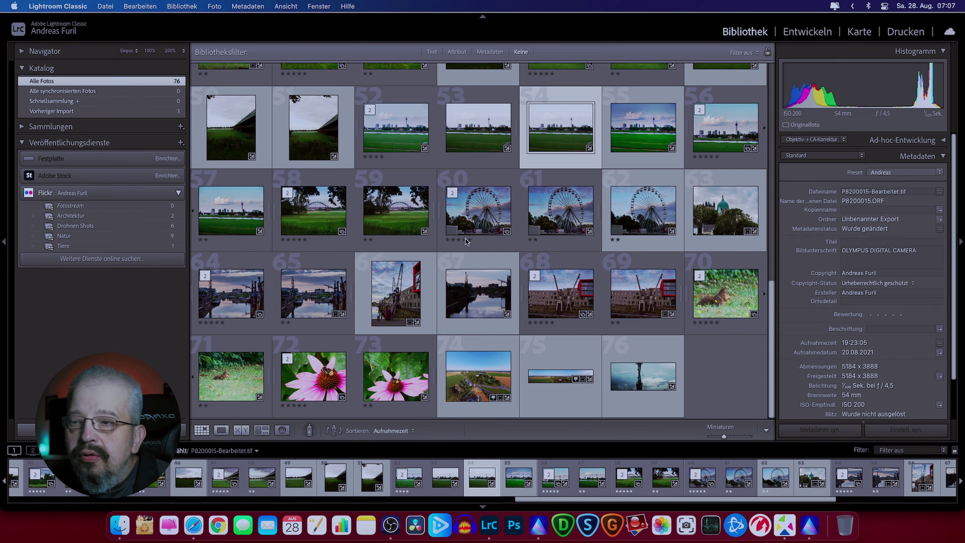
pyautogui.scroll(2, 465, 242)
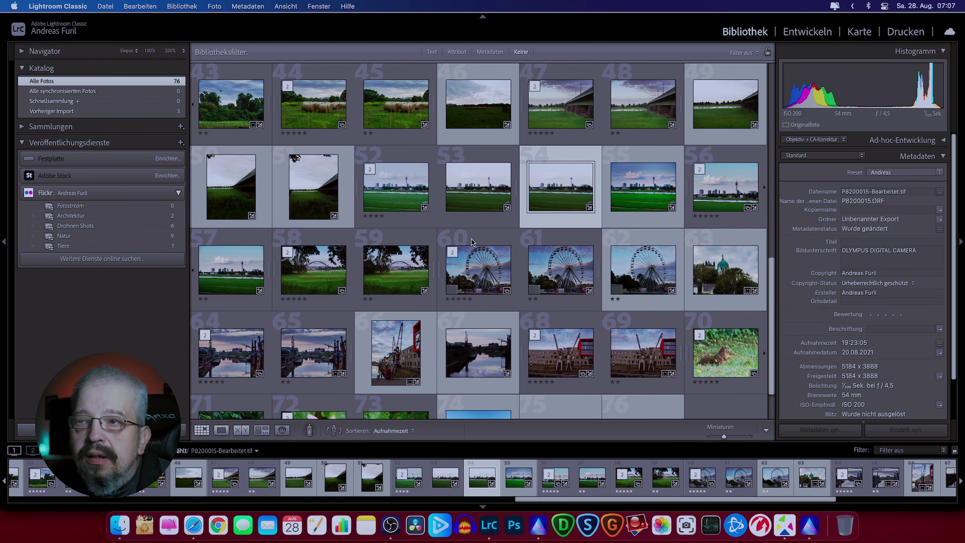
pyautogui.click(638, 205)
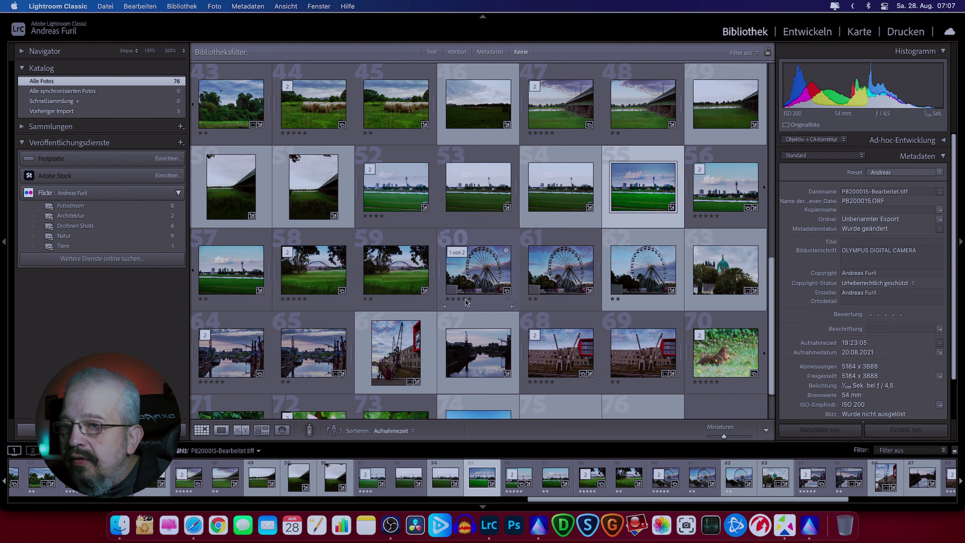
# Show the imported P8200015-Bearbeitet.tiff in compare view as the select, with no candidate
pyautogui.click(236, 432)
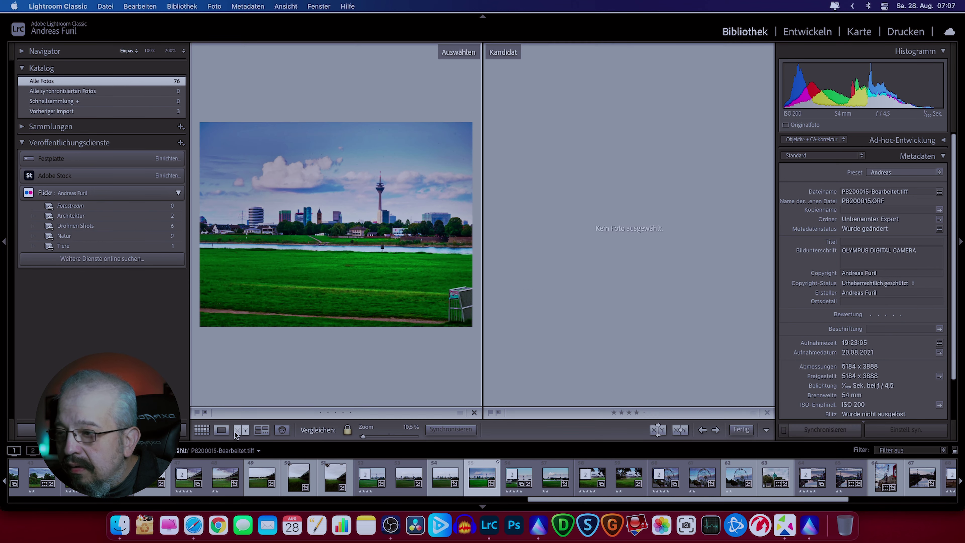